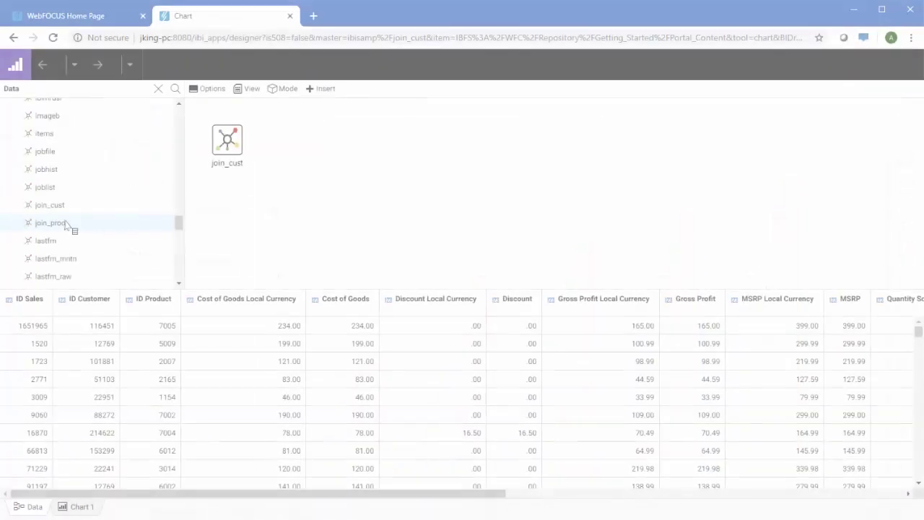
Step: Review the join_prod–join_cust join, lower the Discount From filter to 66, and view Sales Overview Page
{"action": "left_click_drag", "start_coordinate": [67, 225], "coordinate": [228, 142]}
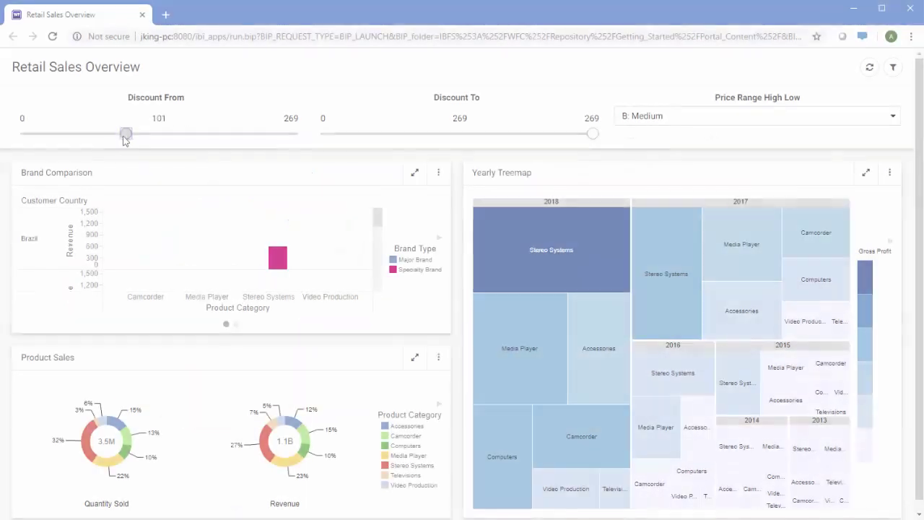
{"action": "left_click_drag", "start_coordinate": [127, 135], "coordinate": [76, 140]}
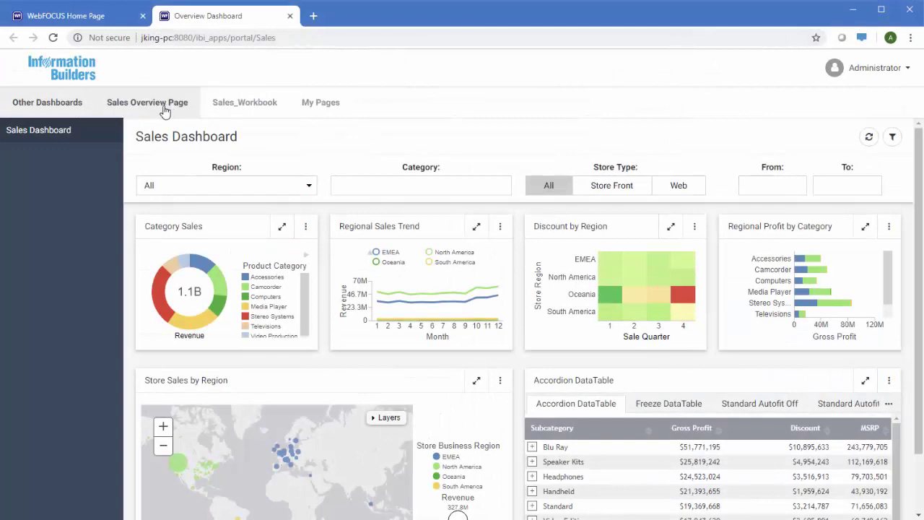
{"action": "left_click", "coordinate": [165, 108]}
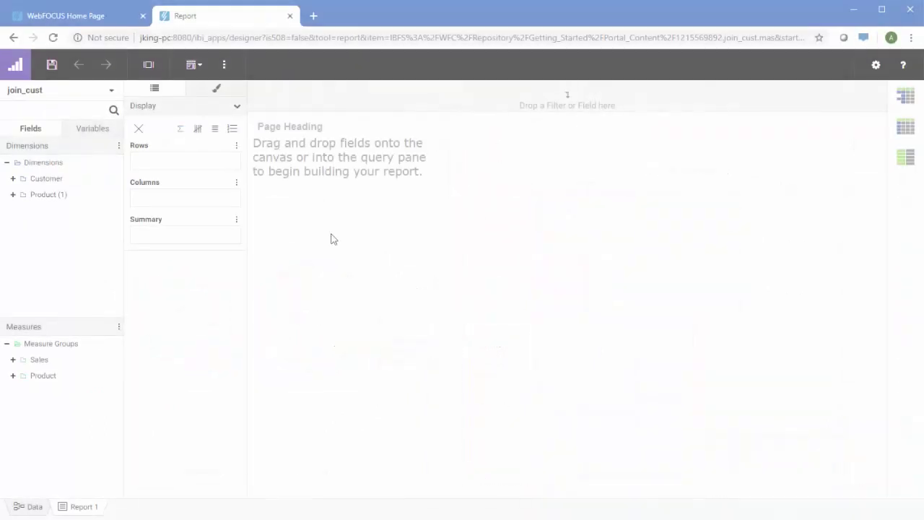
Step: Put Product Category in rows and Gender in columns, summarizing Quantity Sold and Revenue
{"action": "left_click", "coordinate": [13, 194]}
{"action": "left_click", "coordinate": [19, 244]}
{"action": "double_click", "coordinate": [49, 258]}
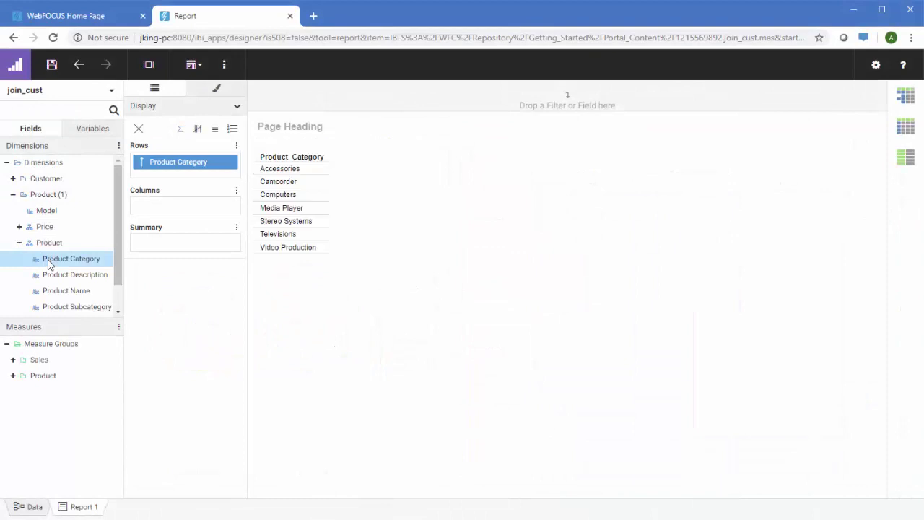
{"action": "left_click", "coordinate": [22, 179]}
{"action": "left_click_drag", "start_coordinate": [51, 258], "coordinate": [165, 211]}
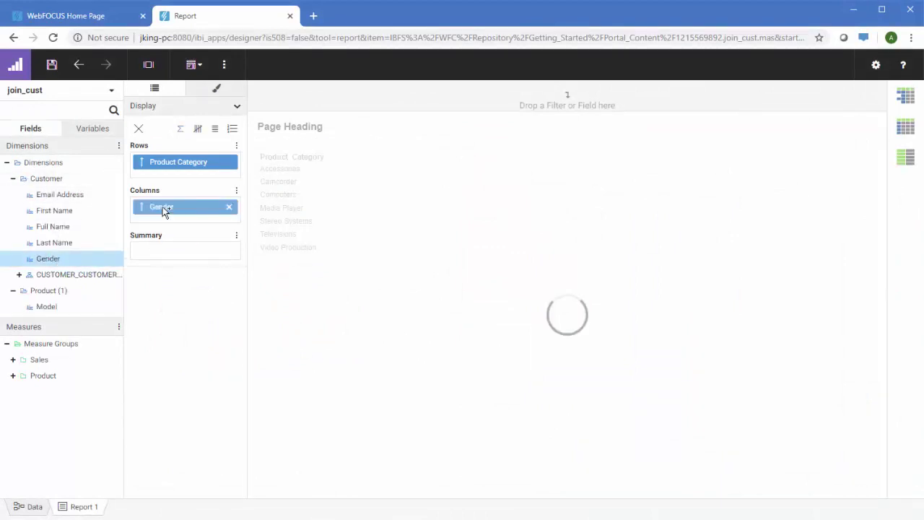
{"action": "left_click", "coordinate": [12, 359]}
{"action": "scroll", "coordinate": [45, 434], "scroll_direction": "down", "scroll_amount": 5}
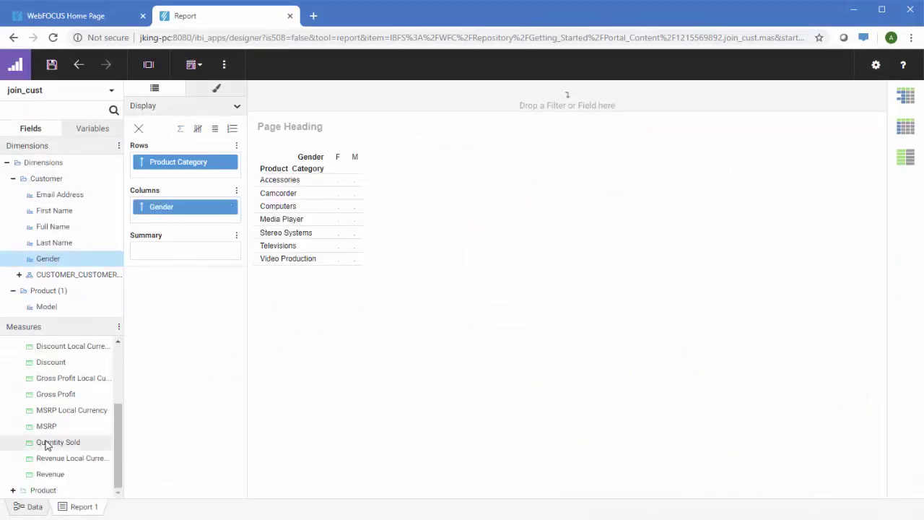
{"action": "double_click", "coordinate": [47, 441]}
{"action": "double_click", "coordinate": [50, 474]}
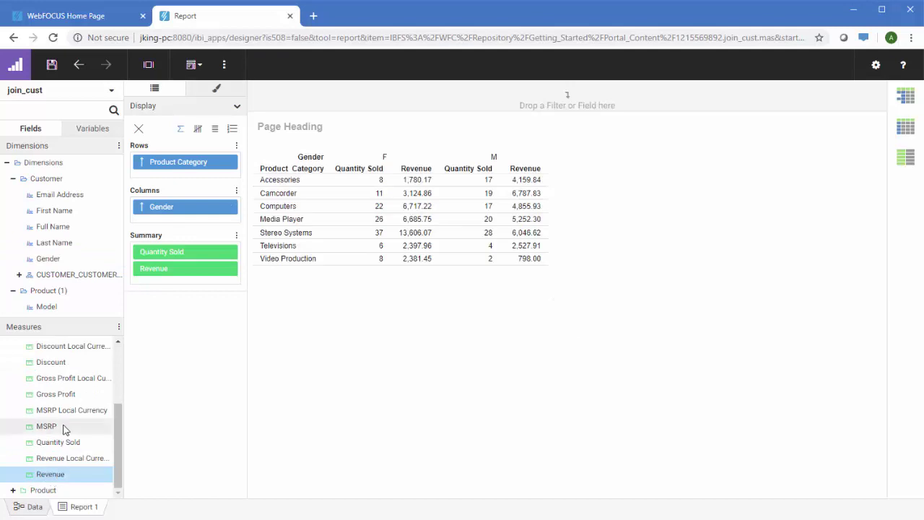
Step: Filter Customer Country to Brazil, Canada and United States, move Gender into rows, and show detail
{"action": "left_click", "coordinate": [18, 274]}
{"action": "left_click_drag", "start_coordinate": [51, 299], "coordinate": [312, 102]}
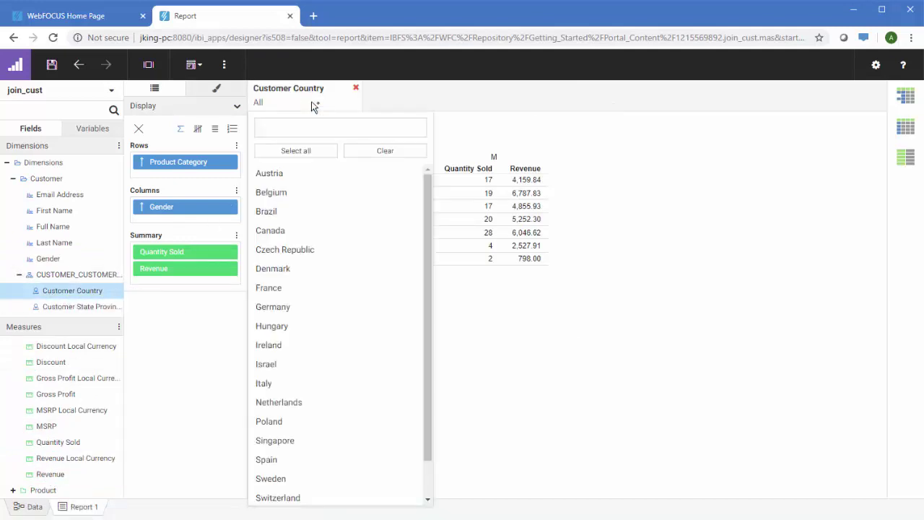
{"action": "left_click", "coordinate": [297, 211]}
{"action": "left_click", "coordinate": [288, 231]}
{"action": "scroll", "coordinate": [316, 433], "scroll_direction": "down", "scroll_amount": 2}
{"action": "left_click", "coordinate": [316, 494]}
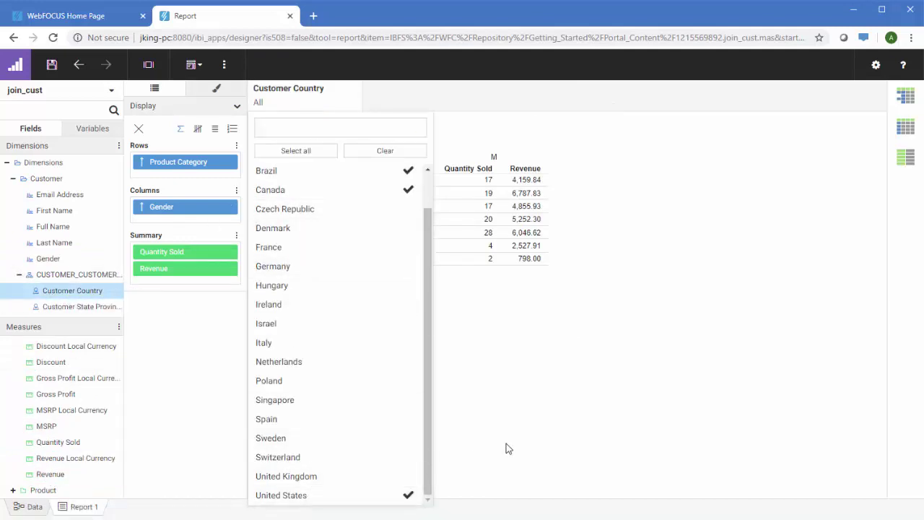
{"action": "left_click_drag", "start_coordinate": [194, 211], "coordinate": [194, 171]}
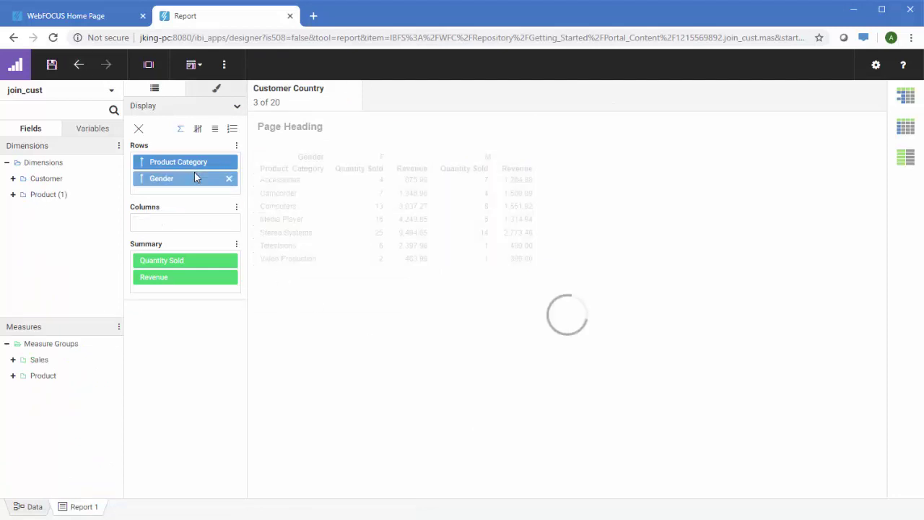
{"action": "left_click", "coordinate": [216, 130]}
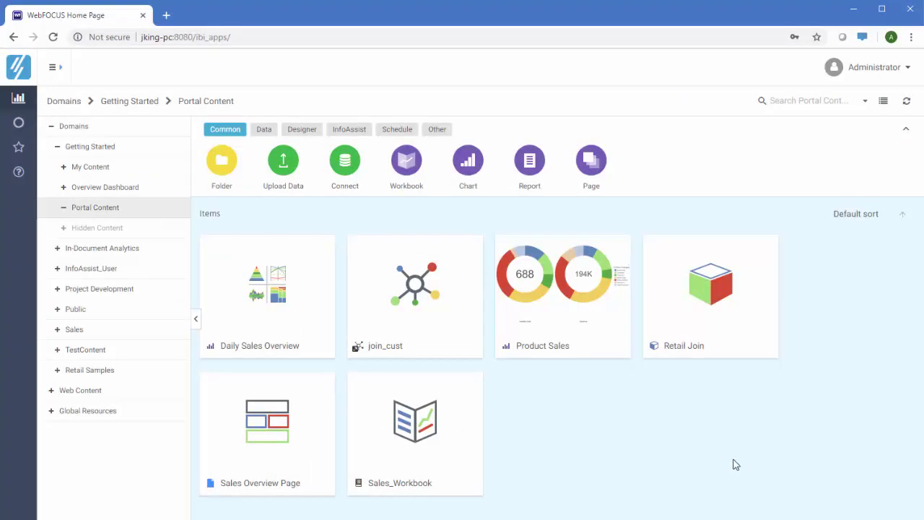
Step: From the Designer category in Portal Content, start a new chart
{"action": "left_click", "coordinate": [301, 130]}
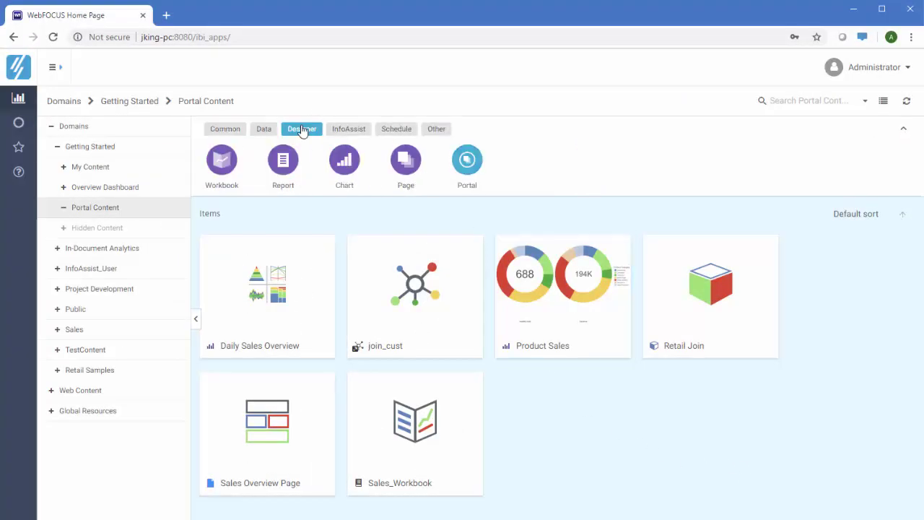
{"action": "left_click", "coordinate": [344, 161]}
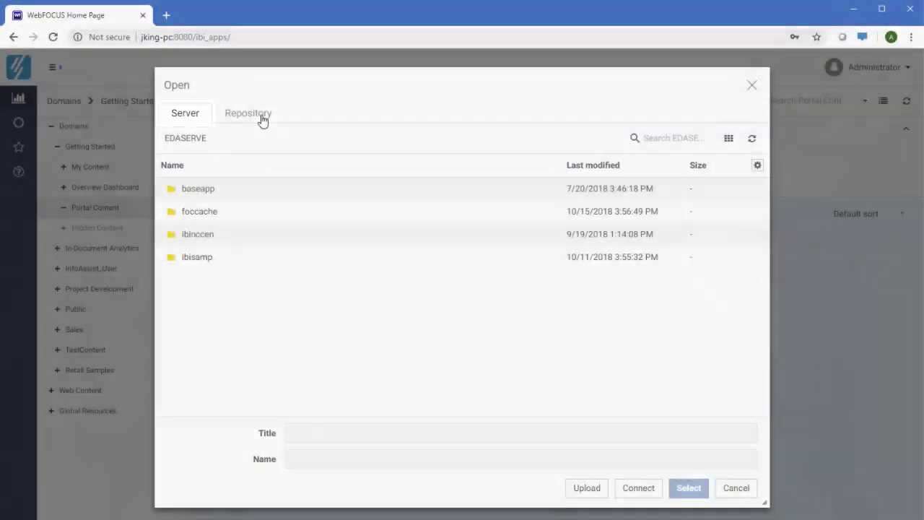
Step: Pick join_cust.mas from the ibisamp server folder as the new chart's data
{"action": "left_click", "coordinate": [260, 117]}
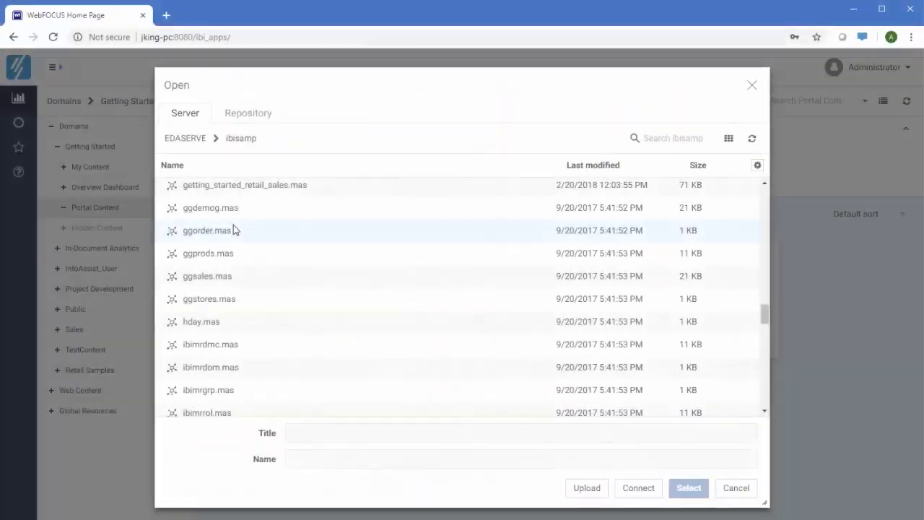
{"action": "scroll", "coordinate": [233, 225], "scroll_direction": "down", "scroll_amount": 6}
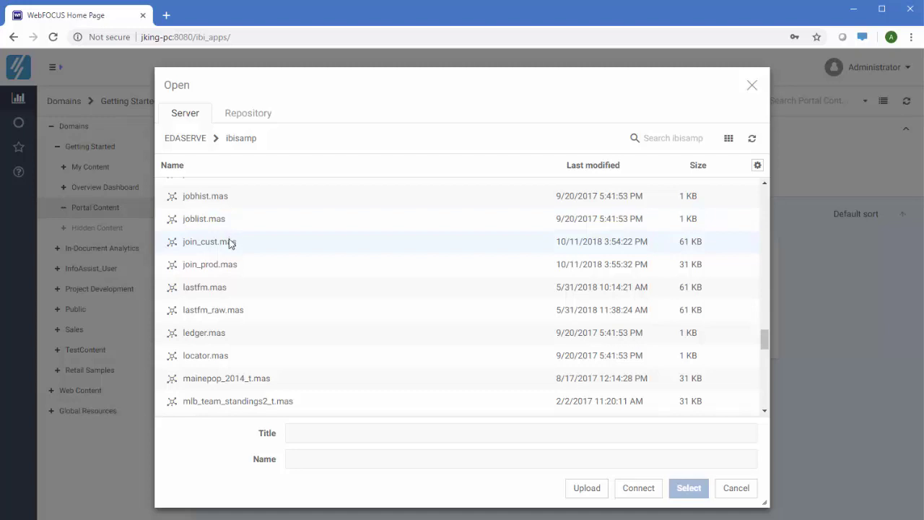
{"action": "left_click", "coordinate": [231, 245]}
{"action": "left_click", "coordinate": [679, 489]}
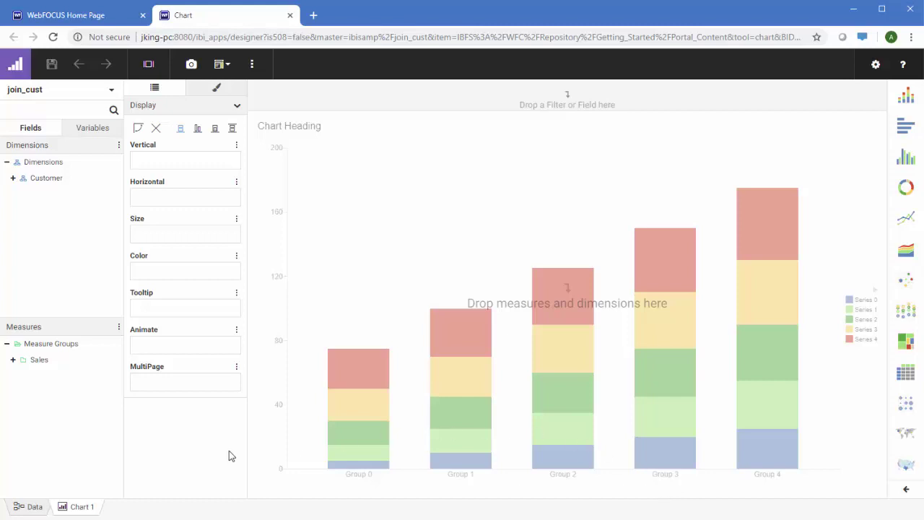
Step: Create Join 1 linking join_prod to join_cust on ID Product and check the Join Profiler counts
{"action": "left_click", "coordinate": [20, 507]}
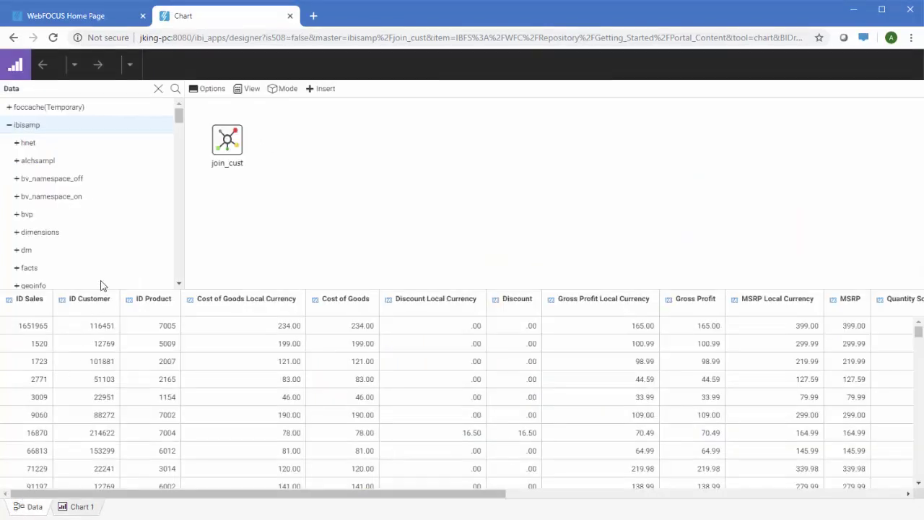
{"action": "left_click_drag", "start_coordinate": [178, 116], "coordinate": [178, 221]}
{"action": "left_click_drag", "start_coordinate": [50, 222], "coordinate": [227, 142]}
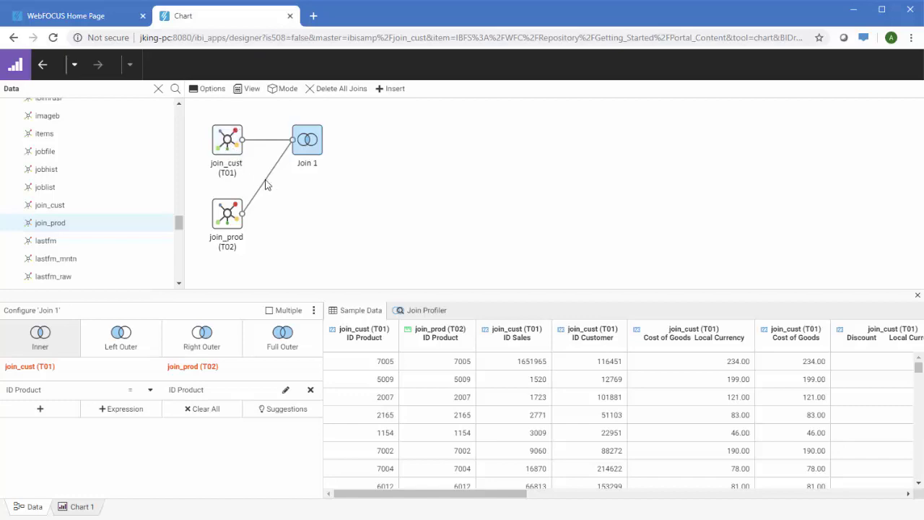
{"action": "left_click", "coordinate": [410, 310]}
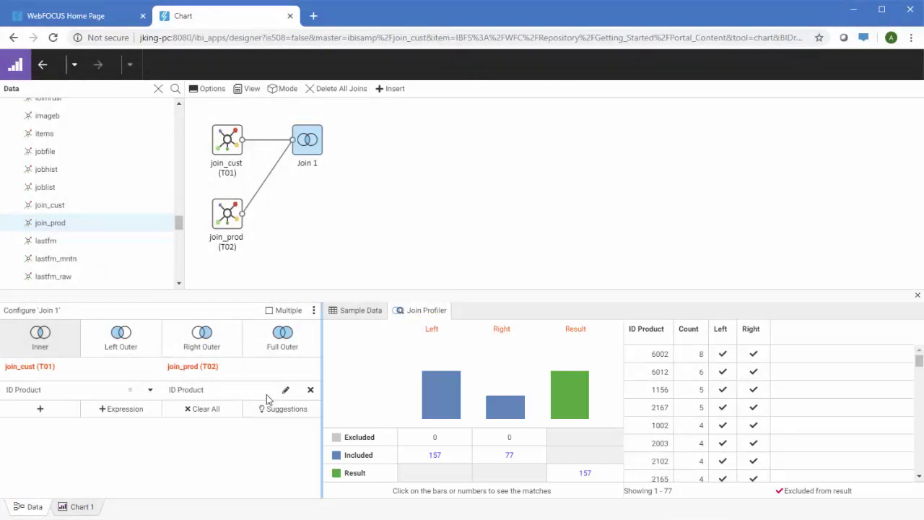
{"action": "left_click", "coordinate": [79, 507]}
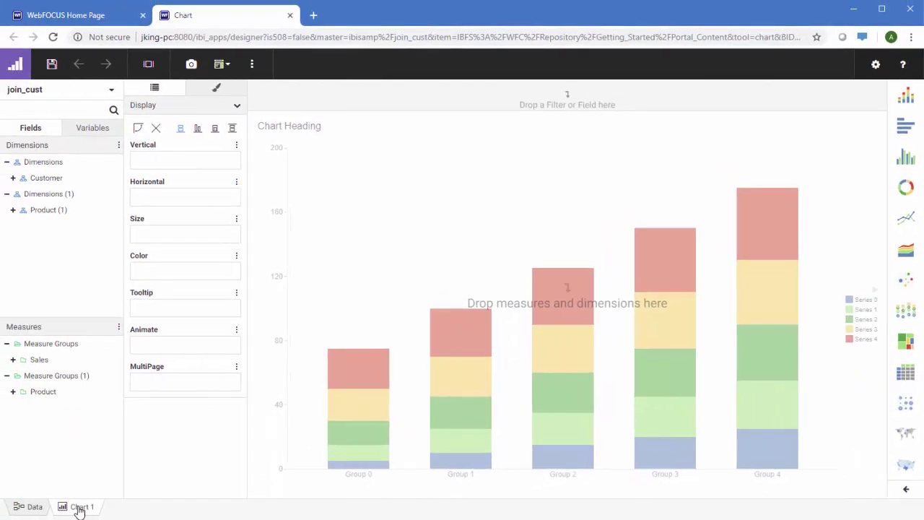
Step: Put Product Category on the horizontal axis and Revenue on the vertical axis
{"action": "left_click", "coordinate": [13, 210]}
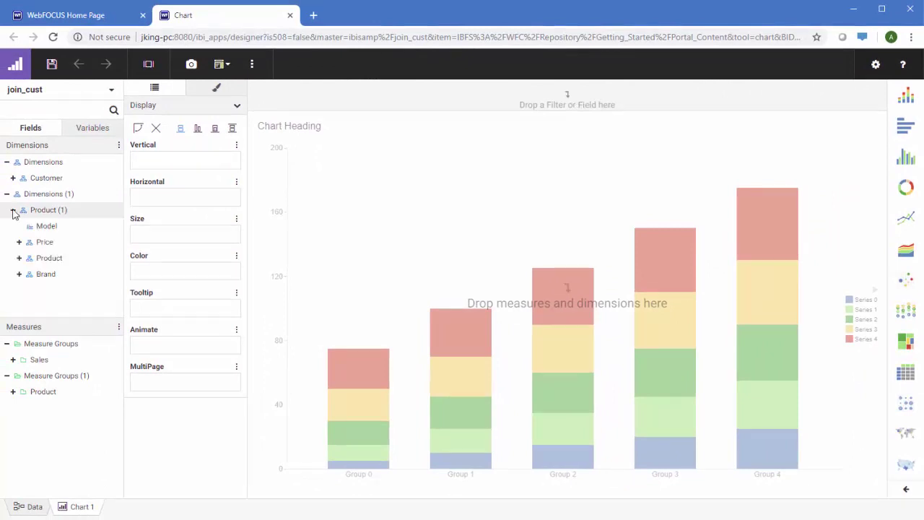
{"action": "left_click", "coordinate": [20, 258]}
{"action": "left_click_drag", "start_coordinate": [64, 274], "coordinate": [370, 235]}
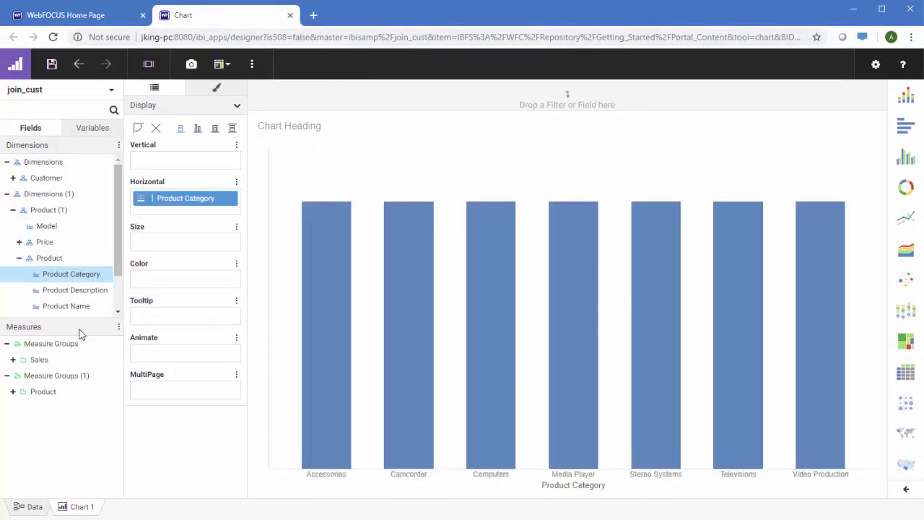
{"action": "left_click", "coordinate": [13, 359]}
{"action": "scroll", "coordinate": [27, 367], "scroll_direction": "down", "scroll_amount": 5}
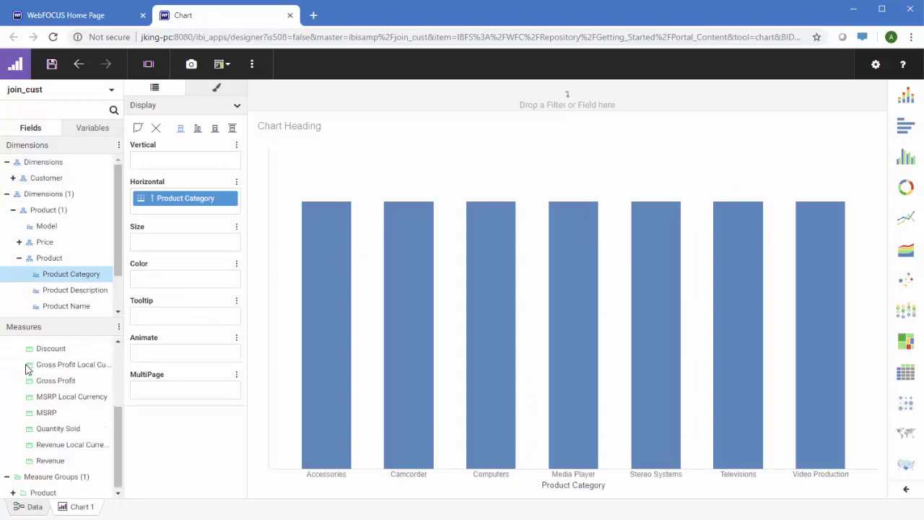
{"action": "left_click_drag", "start_coordinate": [52, 460], "coordinate": [369, 335]}
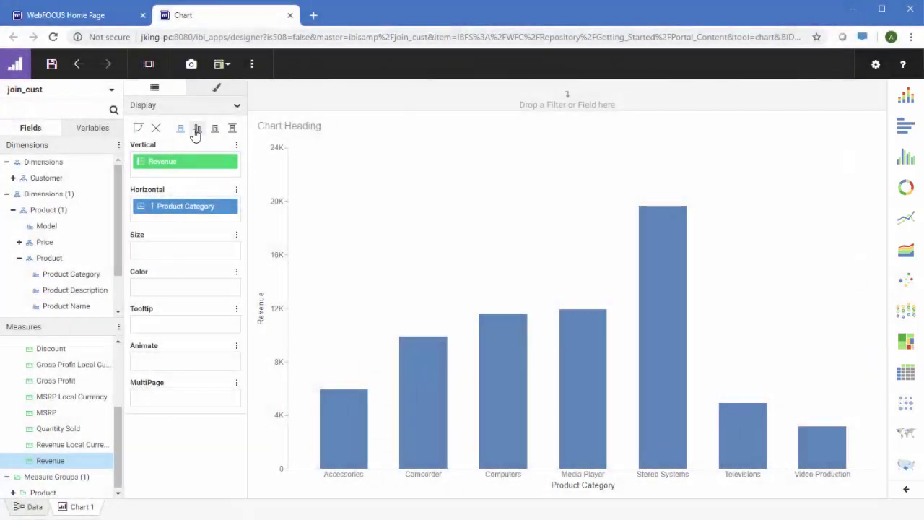
Step: Split the chart into rows by Customer Country and colour the bars by Brand Type
{"action": "left_click", "coordinate": [13, 178]}
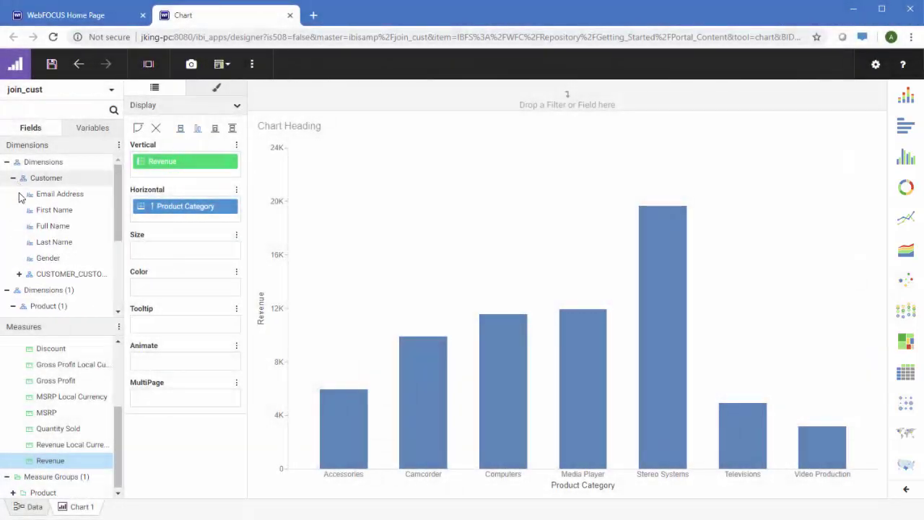
{"action": "left_click", "coordinate": [19, 274]}
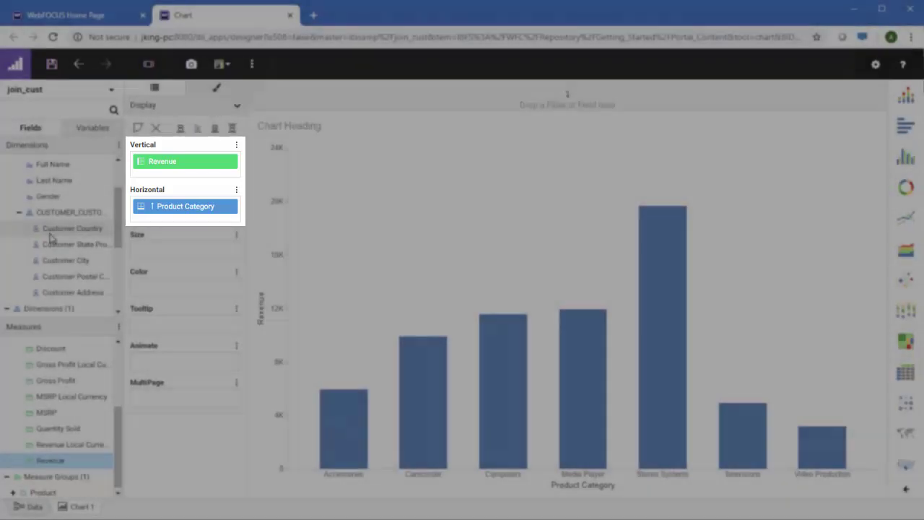
{"action": "left_click_drag", "start_coordinate": [50, 237], "coordinate": [171, 178]}
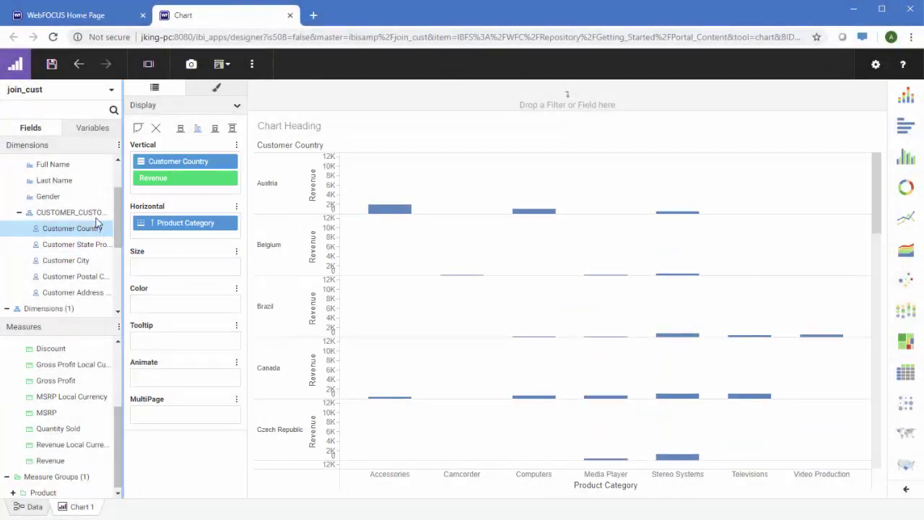
{"action": "scroll", "coordinate": [43, 246], "scroll_direction": "down", "scroll_amount": 4}
{"action": "scroll", "coordinate": [23, 299], "scroll_direction": "down", "scroll_amount": 1}
{"action": "left_click_drag", "start_coordinate": [51, 310], "coordinate": [182, 308]}
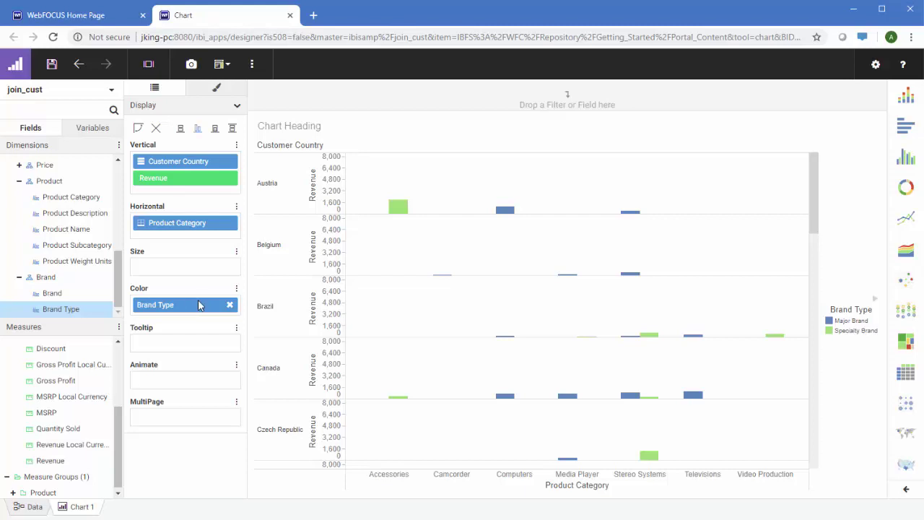
Step: Give the Series 1 – Specialty Brand bars a magenta #d61264 fill in Format > Series
{"action": "left_click", "coordinate": [216, 88]}
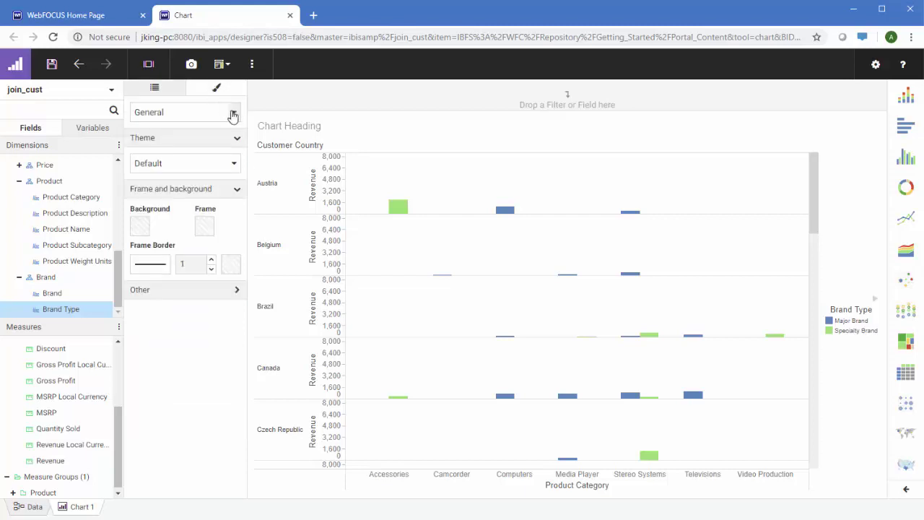
{"action": "left_click", "coordinate": [232, 114]}
{"action": "left_click", "coordinate": [196, 187]}
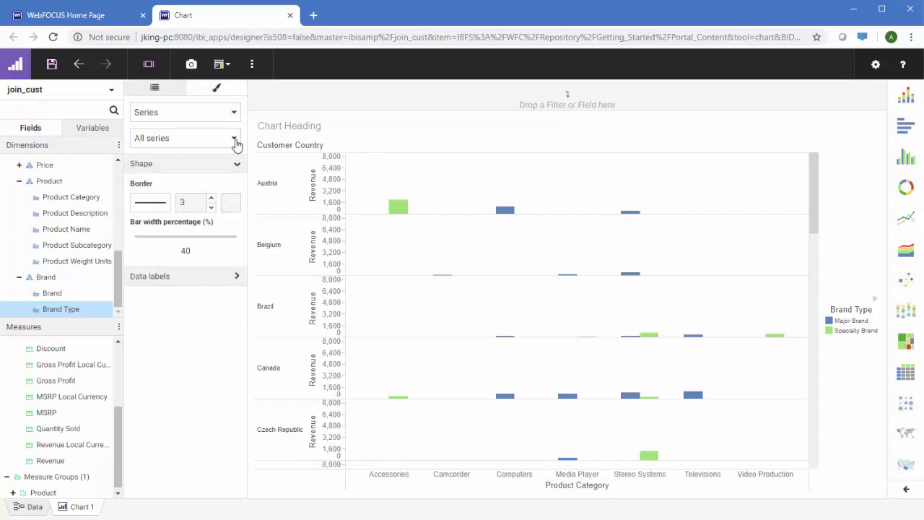
{"action": "left_click", "coordinate": [235, 141]}
{"action": "left_click", "coordinate": [193, 196]}
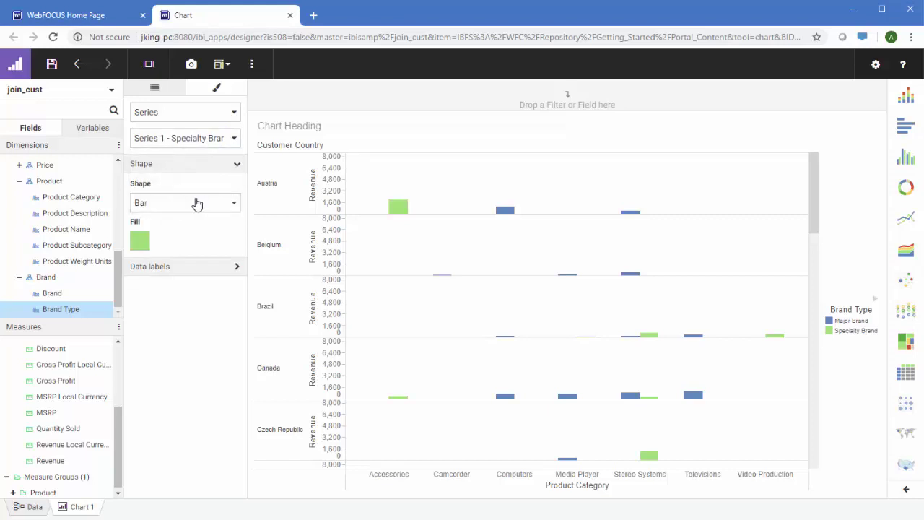
{"action": "left_click", "coordinate": [145, 245]}
{"action": "left_click", "coordinate": [238, 267]}
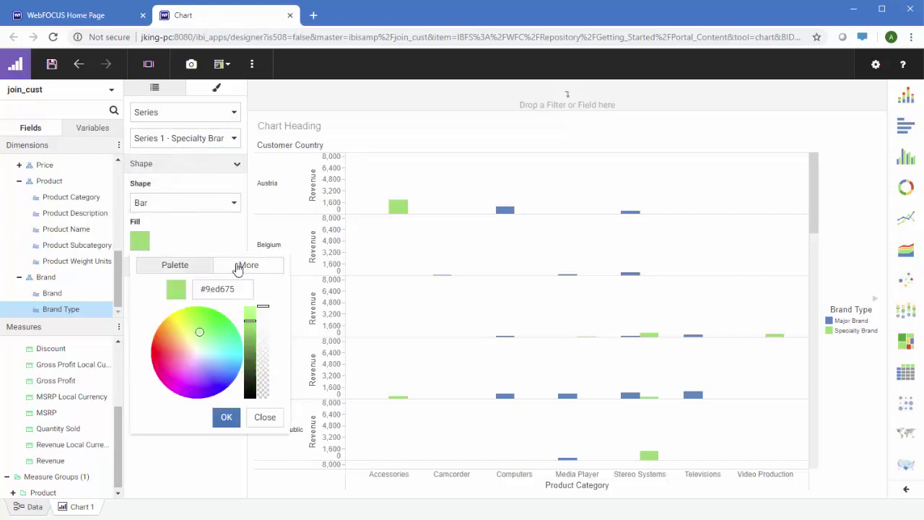
{"action": "left_click", "coordinate": [158, 369]}
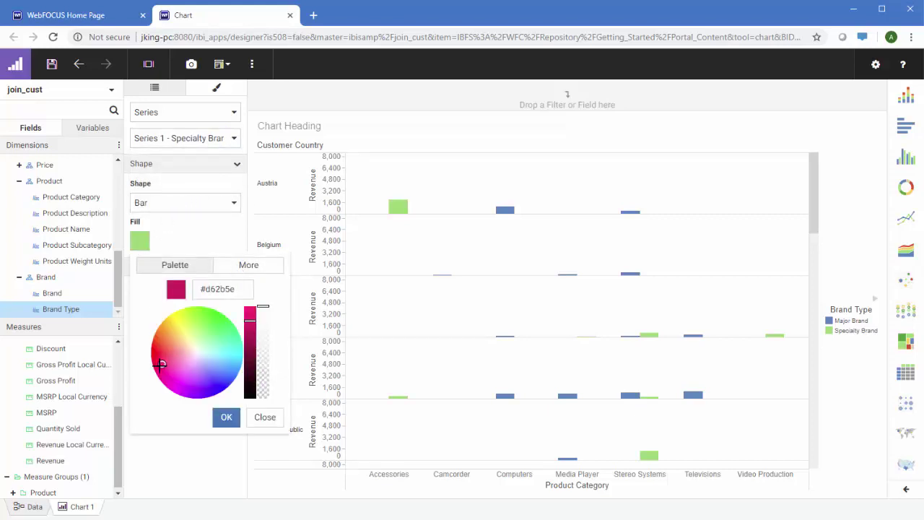
{"action": "left_click", "coordinate": [227, 417]}
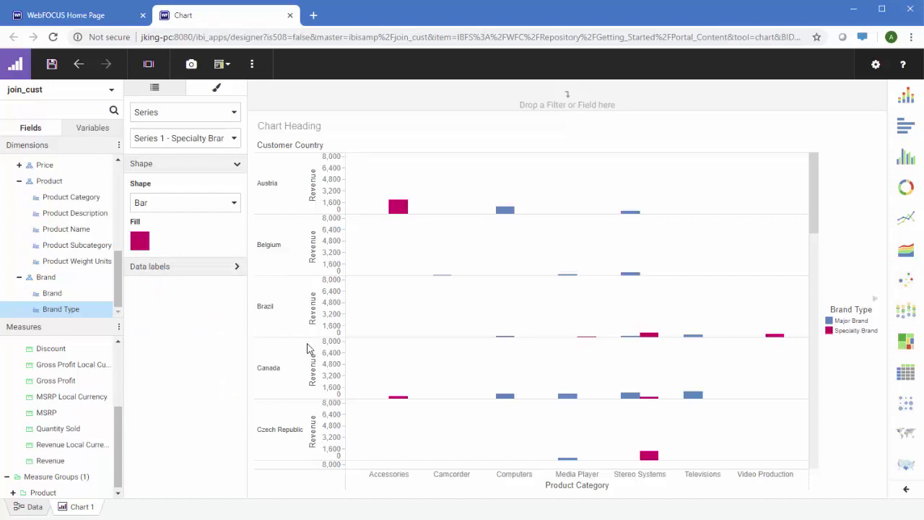
{"action": "left_click", "coordinate": [253, 65]}
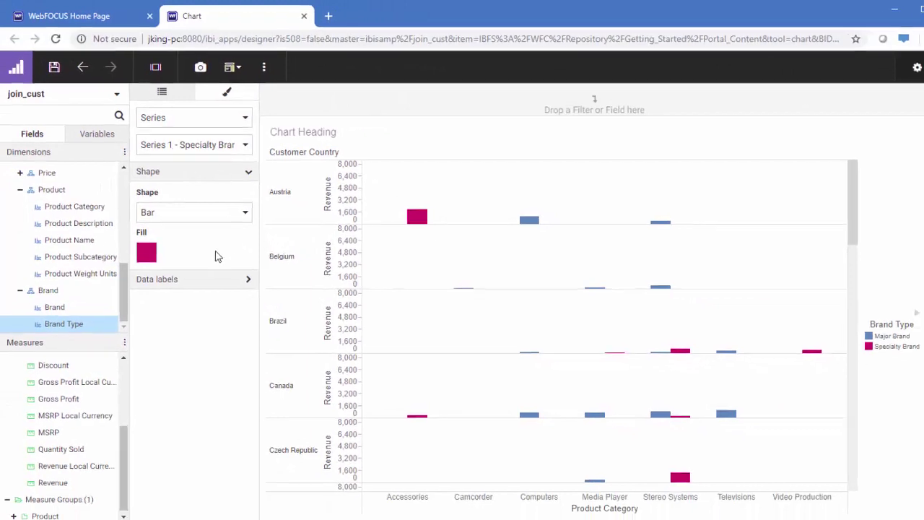
Step: Add a Discount filter, then set the dashboard to Discount 100–269 with C: High price range included
{"action": "left_click_drag", "start_coordinate": [291, 119], "coordinate": [306, 102]}
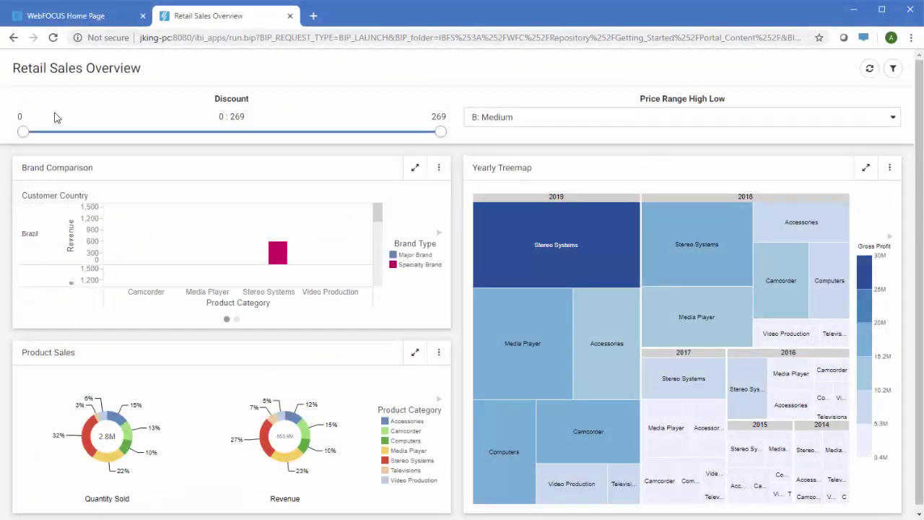
{"action": "left_click_drag", "start_coordinate": [20, 133], "coordinate": [179, 136]}
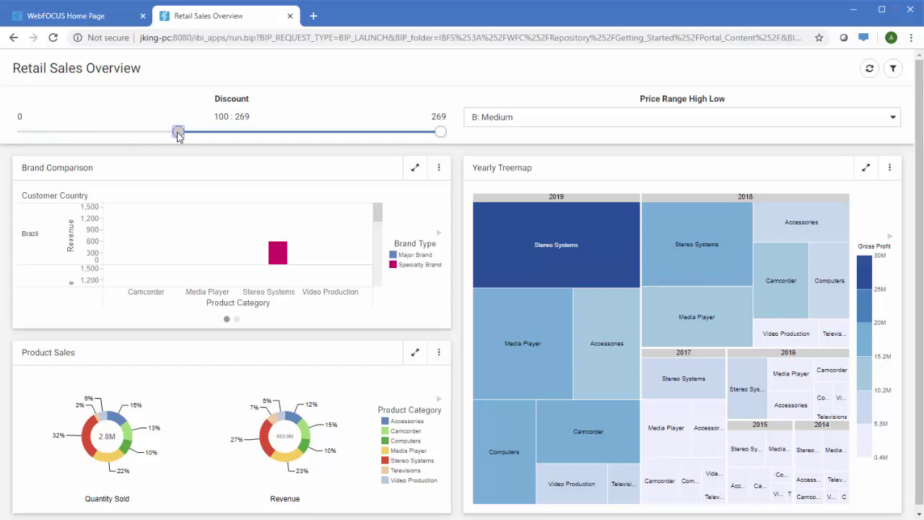
{"action": "left_click", "coordinate": [518, 117]}
{"action": "left_click", "coordinate": [507, 177]}
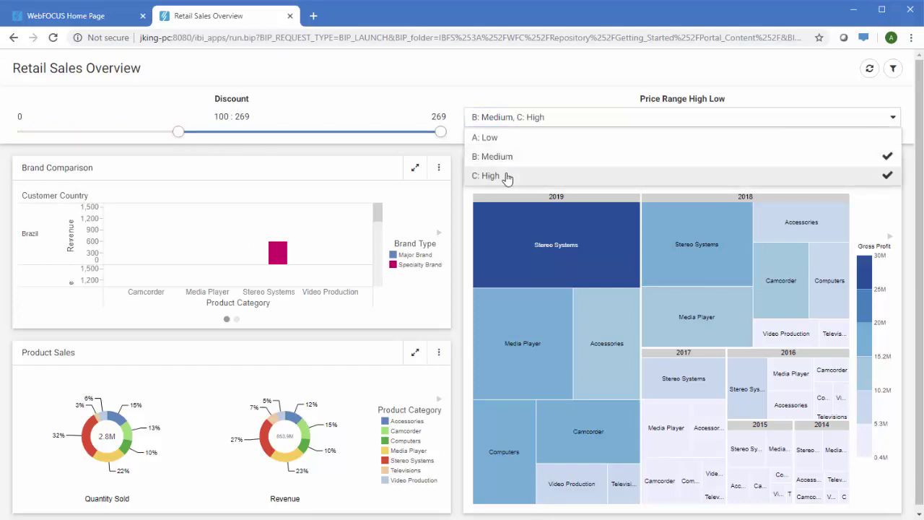
{"action": "left_click", "coordinate": [508, 87]}
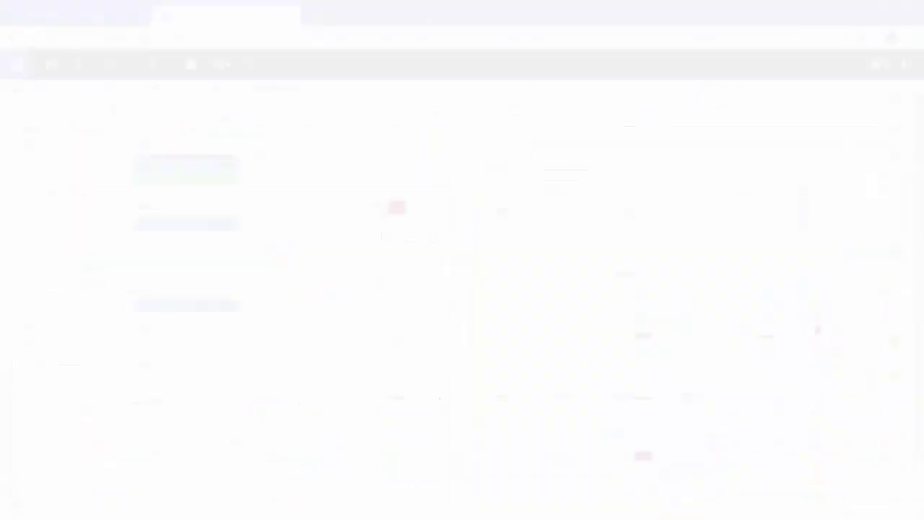
Step: Raise the Discount filter minimum to 100 and add a Sale Date filter with a custom range
{"action": "left_click", "coordinate": [307, 109]}
{"action": "left_click_drag", "start_coordinate": [254, 143], "coordinate": [312, 148]}
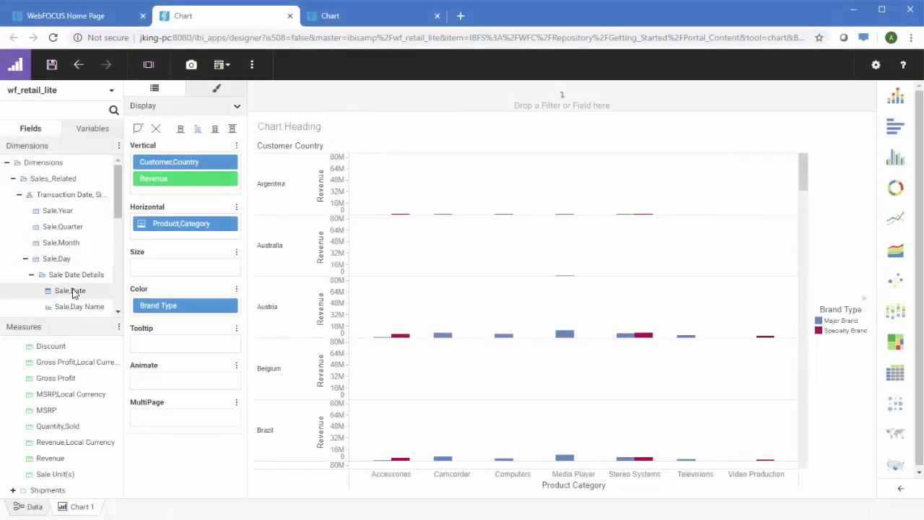
{"action": "left_click_drag", "start_coordinate": [295, 103], "coordinate": [296, 101]}
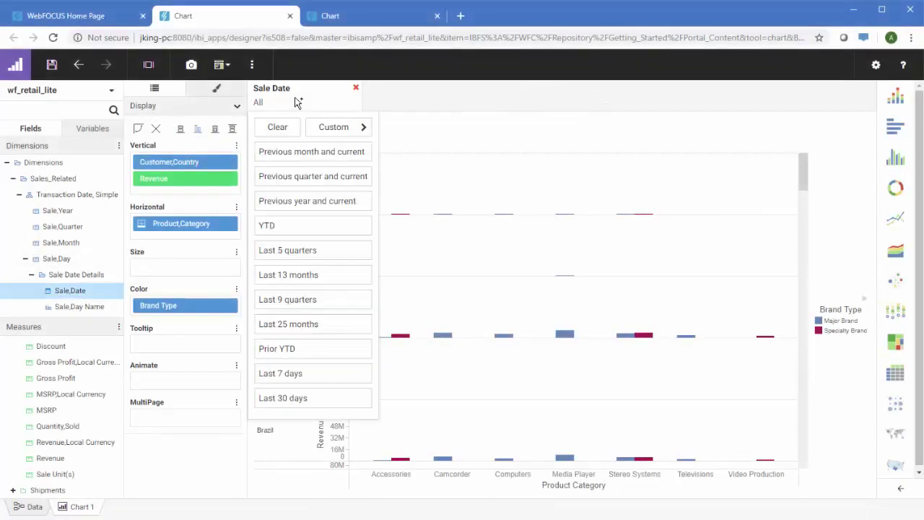
{"action": "left_click", "coordinate": [334, 127]}
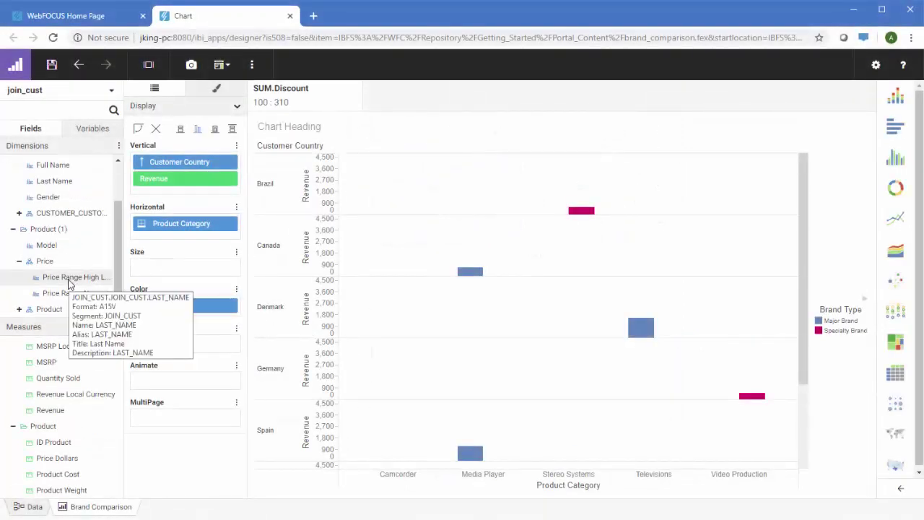
Step: Add a Price Range High Low filter set to B: Medium and run a preview
{"action": "left_click_drag", "start_coordinate": [69, 283], "coordinate": [386, 105]}
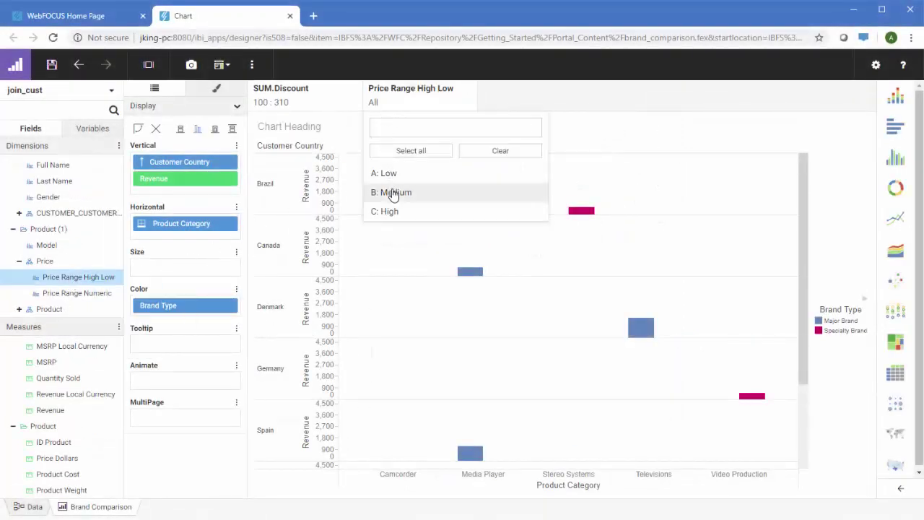
{"action": "left_click", "coordinate": [508, 99]}
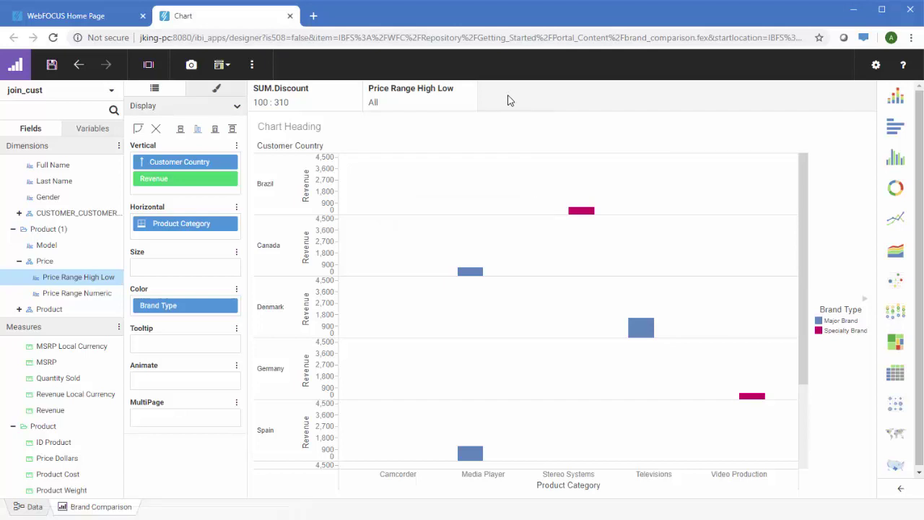
{"action": "left_click", "coordinate": [149, 66]}
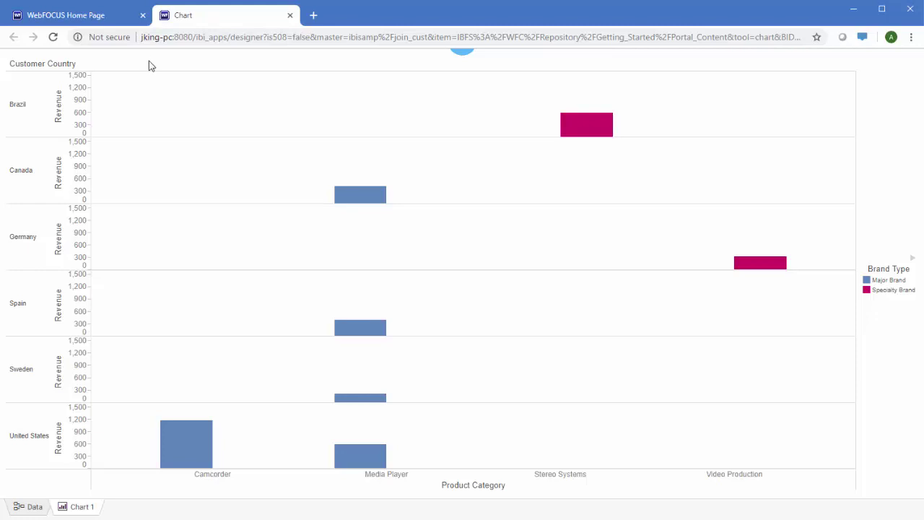
{"action": "mouse_move", "coordinate": [575, 122]}
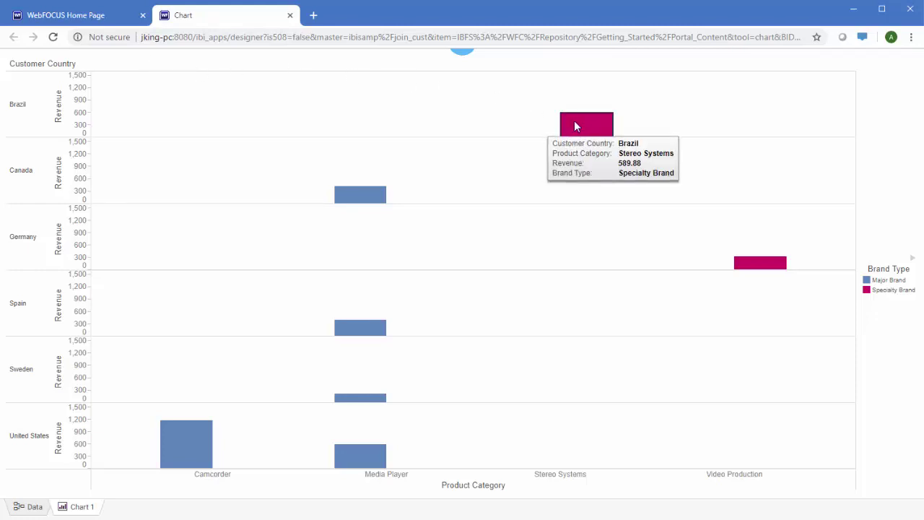
{"action": "mouse_move", "coordinate": [360, 193]}
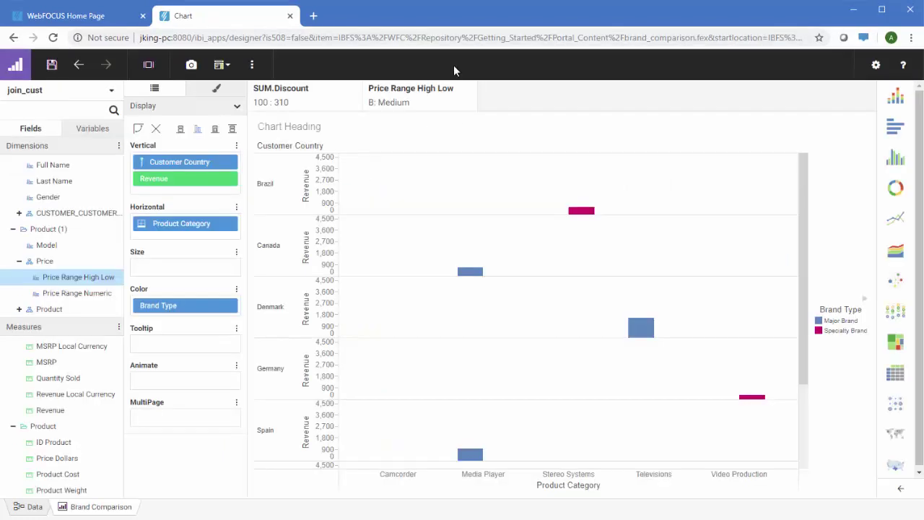
Step: Save the chart with the title 'Brand Comparison'
{"action": "left_click", "coordinate": [51, 64]}
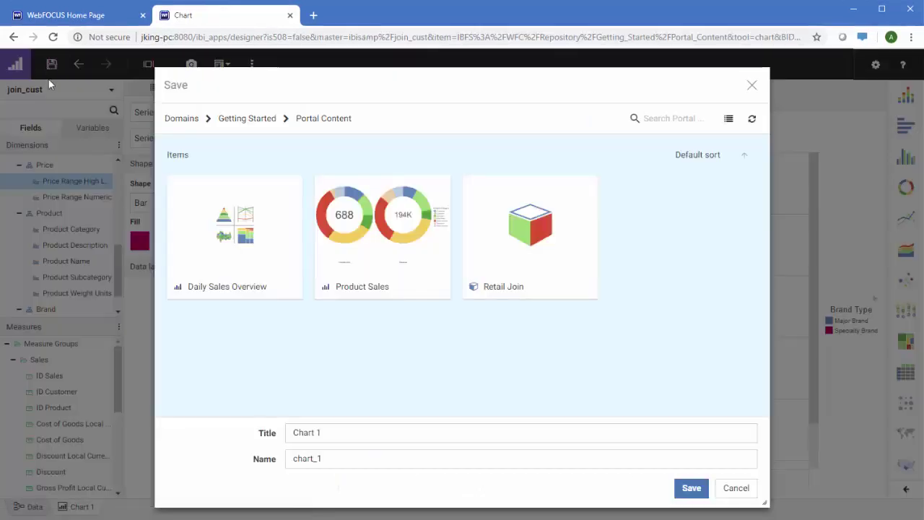
{"action": "left_click_drag", "start_coordinate": [319, 435], "coordinate": [292, 435]}
{"action": "type", "text": "Brand Comparison"}
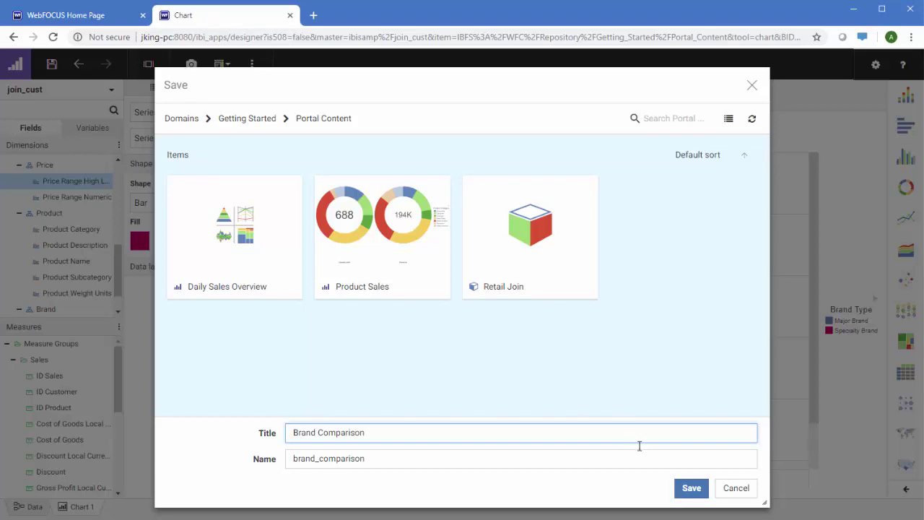
{"action": "left_click", "coordinate": [689, 488]}
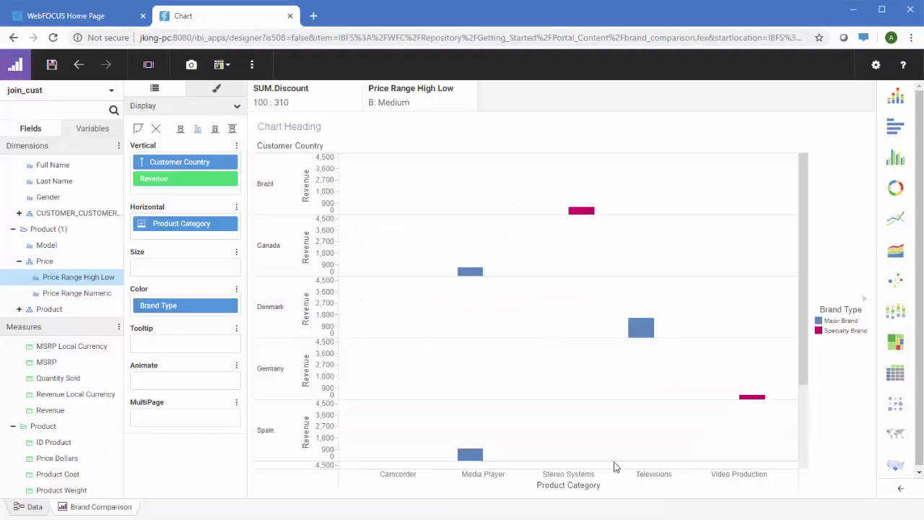
Step: Capture a thumbnail for the chart, save again, and close the Chart tab
{"action": "left_click", "coordinate": [195, 70]}
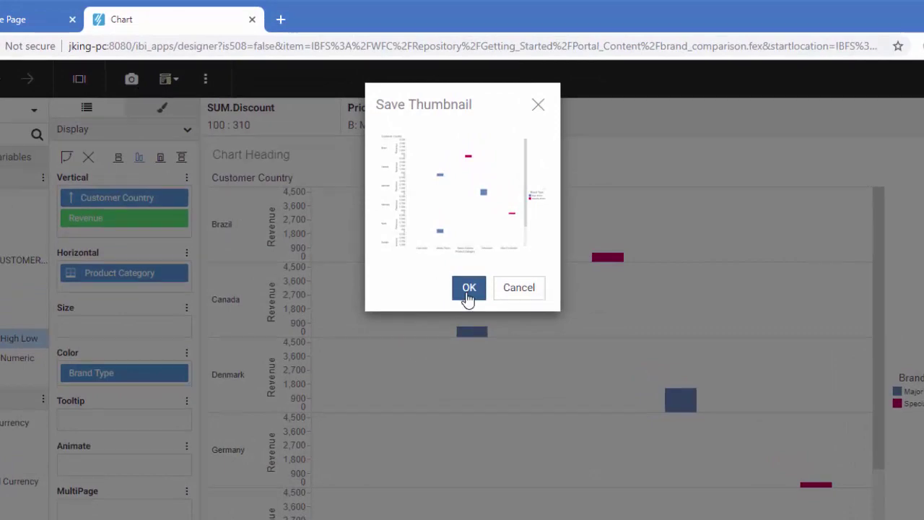
{"action": "left_click", "coordinate": [467, 292]}
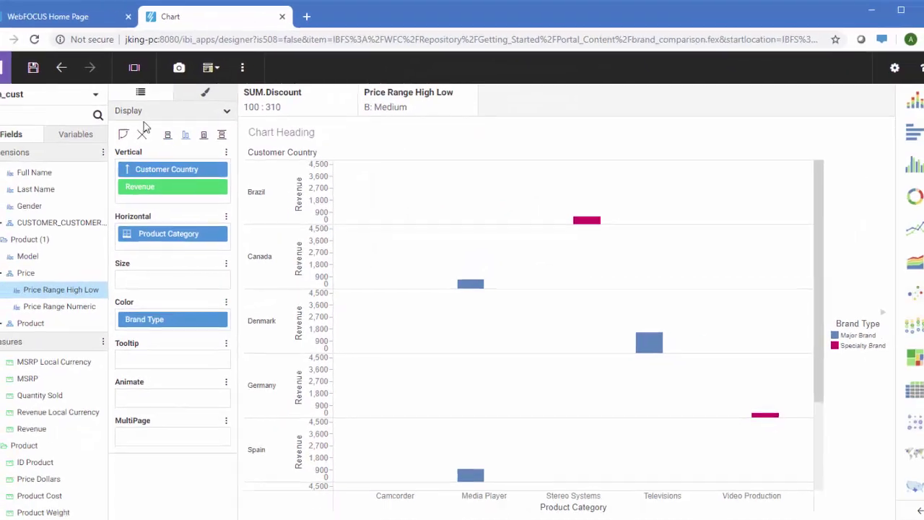
{"action": "left_click", "coordinate": [32, 67]}
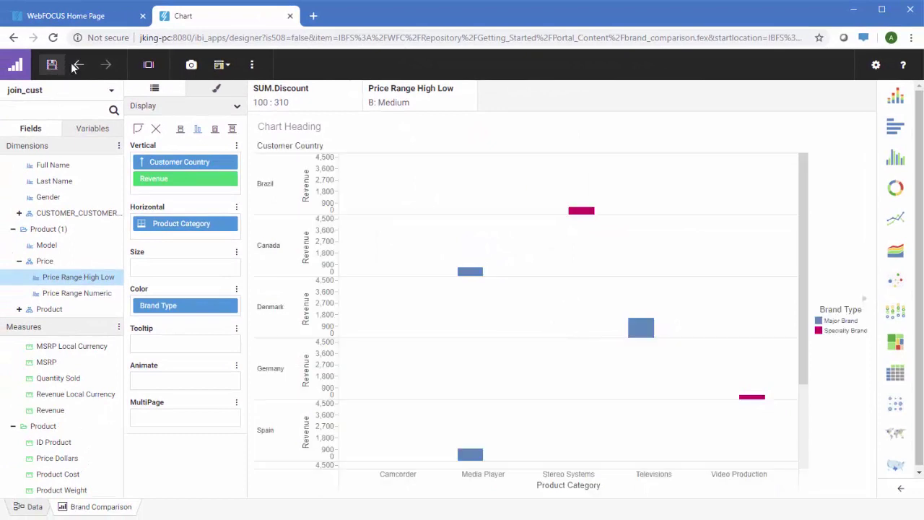
{"action": "left_click", "coordinate": [290, 16]}
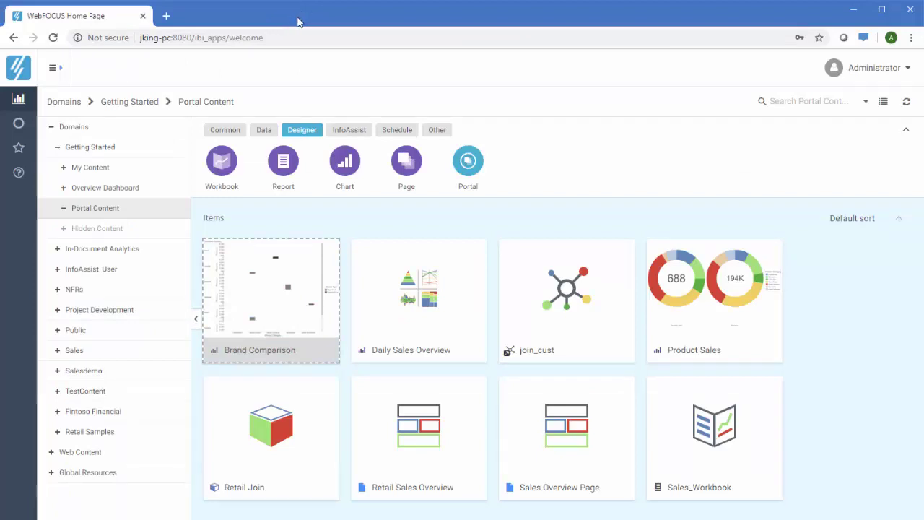
Step: Create a blank page with Brand Comparison above Product Sales, both panels widened to match
{"action": "left_click", "coordinate": [406, 165]}
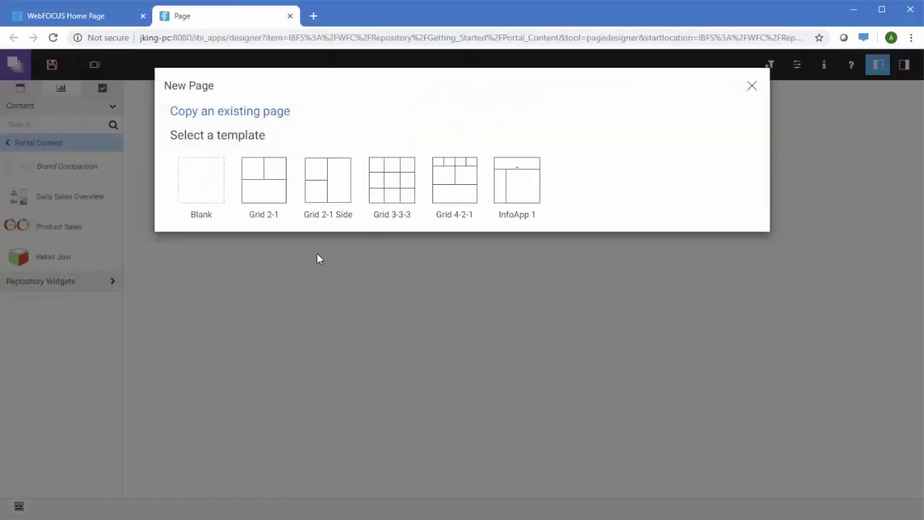
{"action": "left_click", "coordinate": [202, 181]}
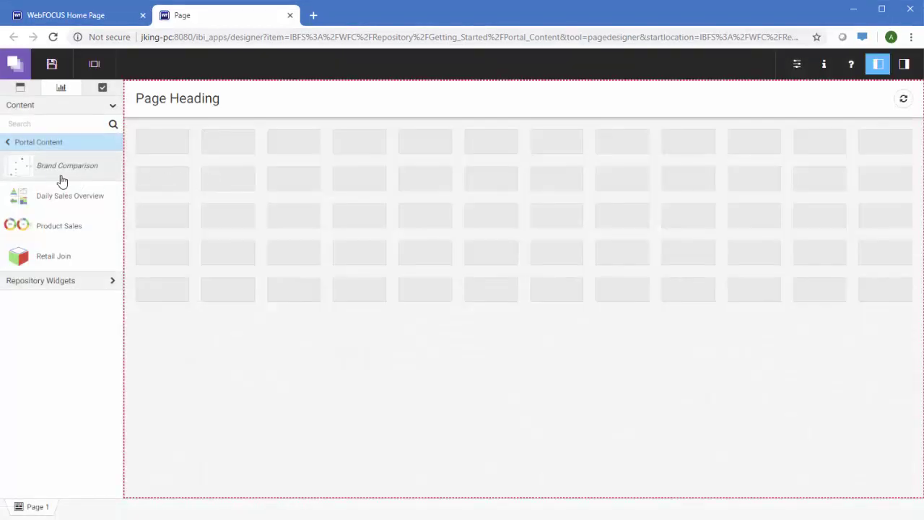
{"action": "left_click_drag", "start_coordinate": [35, 169], "coordinate": [216, 186]}
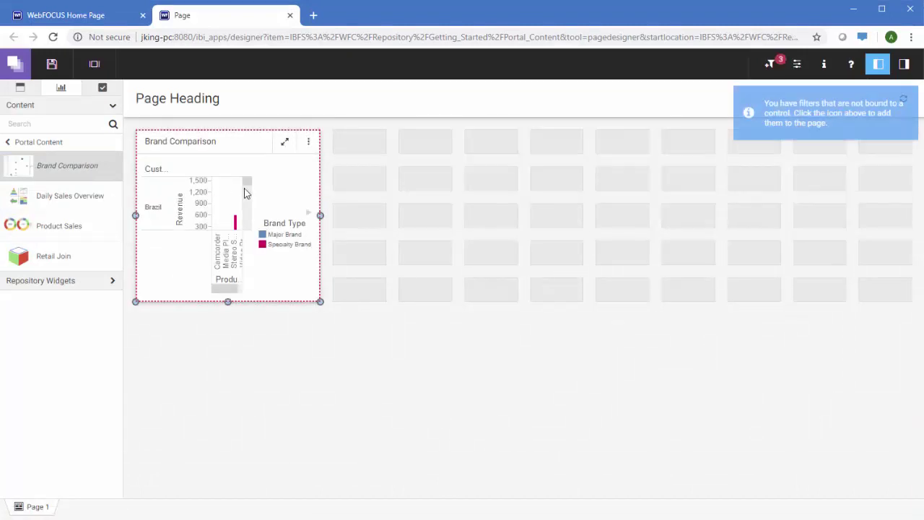
{"action": "left_click_drag", "start_coordinate": [321, 214], "coordinate": [518, 214]}
{"action": "left_click_drag", "start_coordinate": [68, 231], "coordinate": [196, 297]}
{"action": "left_click_drag", "start_coordinate": [319, 399], "coordinate": [507, 398]}
Step: Add Daily Sales Overview as a new slide in Brand Comparison, then generate the Discount and Price Range High Low filters
{"action": "left_click_drag", "start_coordinate": [55, 196], "coordinate": [253, 193]}
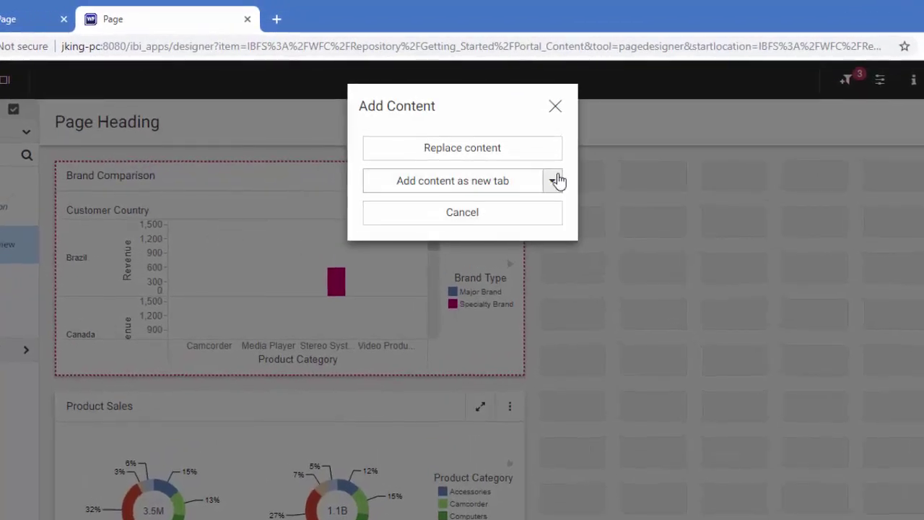
{"action": "left_click", "coordinate": [555, 180]}
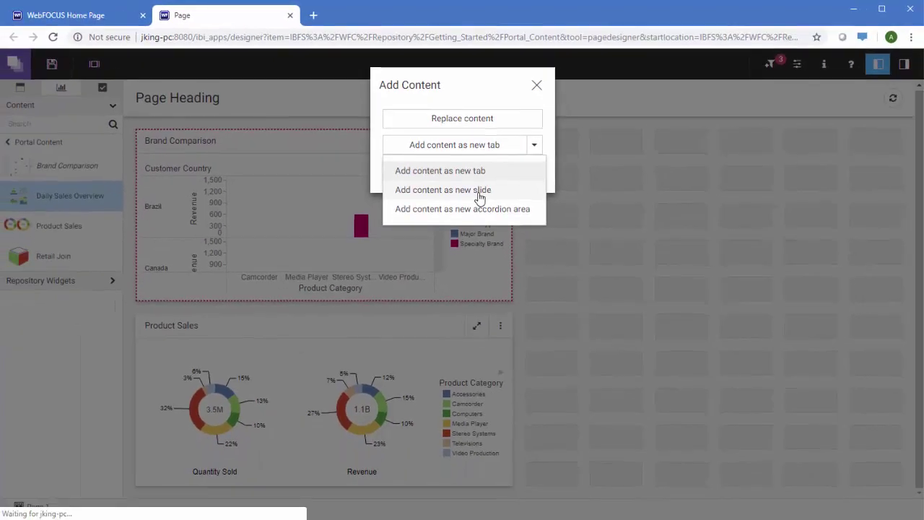
{"action": "left_click", "coordinate": [479, 190]}
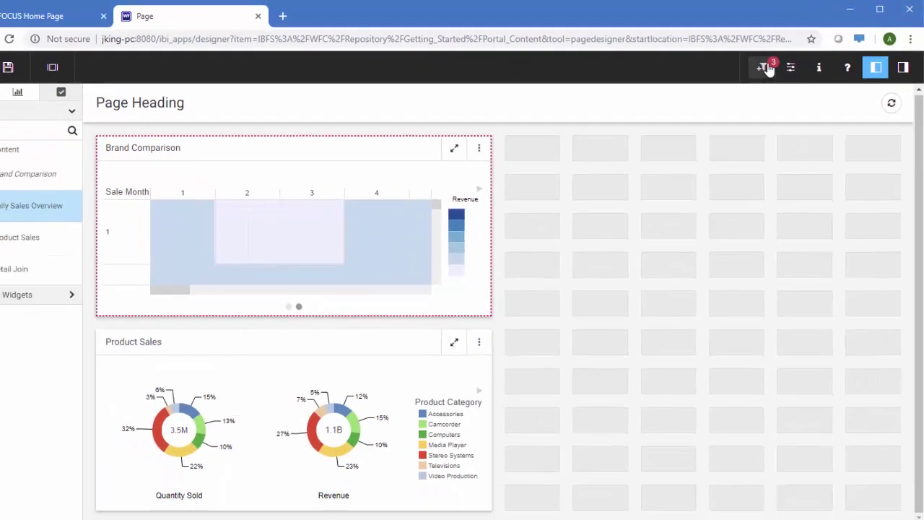
{"action": "left_click", "coordinate": [739, 76]}
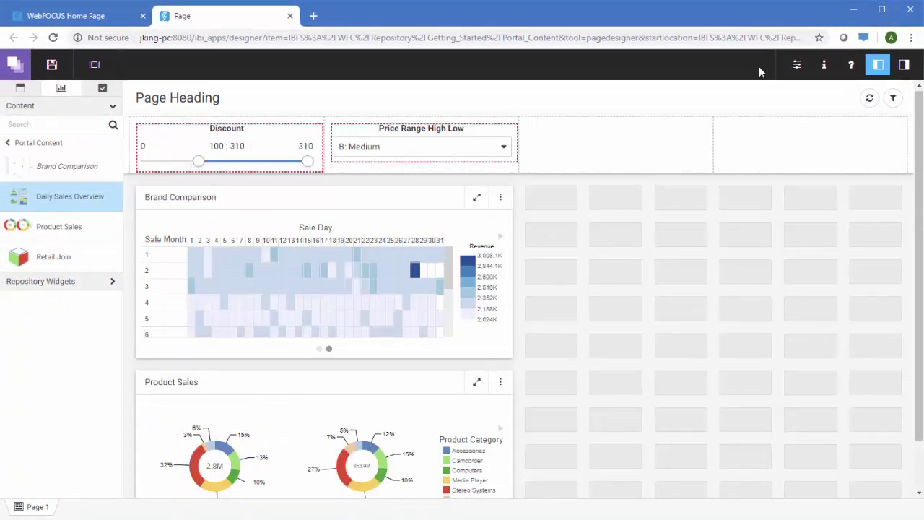
Step: With the Content panel collapsed, set the filter cell's Style Grid Type to 2 column
{"action": "left_click", "coordinate": [877, 73]}
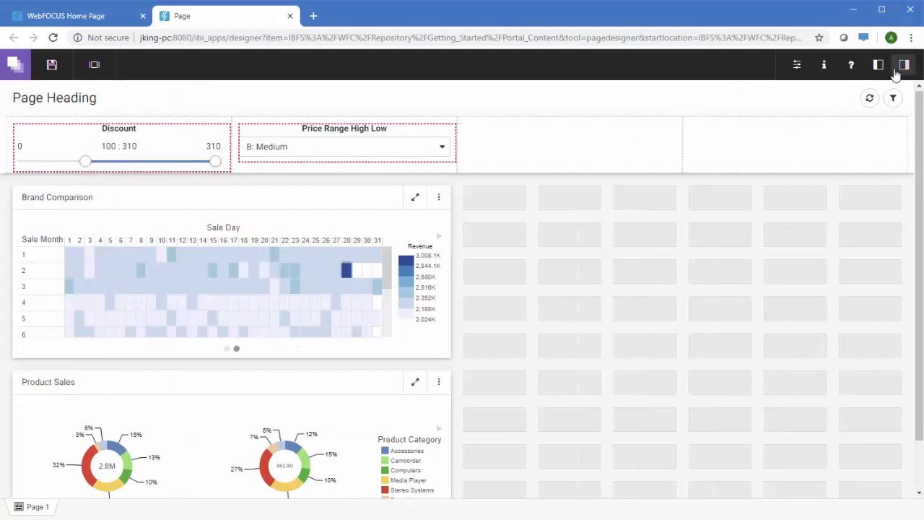
{"action": "left_click", "coordinate": [905, 66]}
{"action": "left_click", "coordinate": [885, 87]}
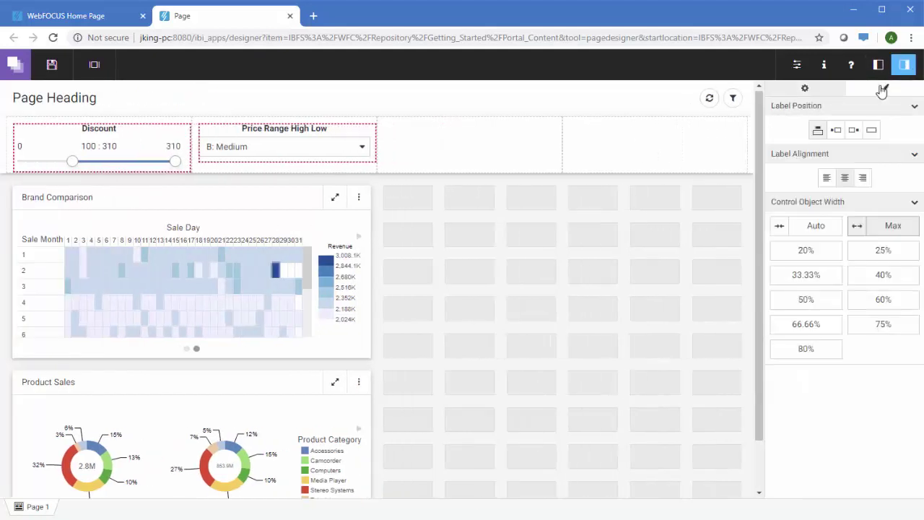
{"action": "left_click", "coordinate": [725, 142]}
{"action": "left_click", "coordinate": [879, 208]}
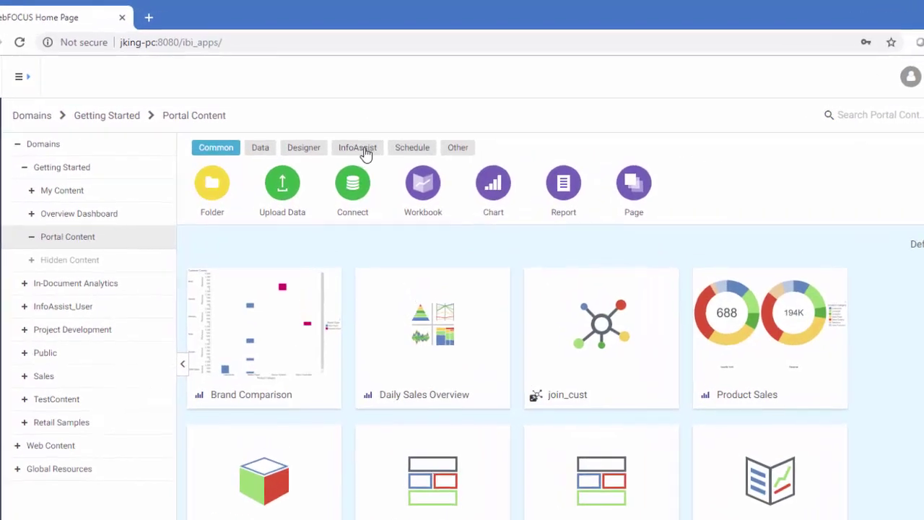
Step: Start a new workbook using ibisamp/join_cust as its data source
{"action": "left_click", "coordinate": [302, 129]}
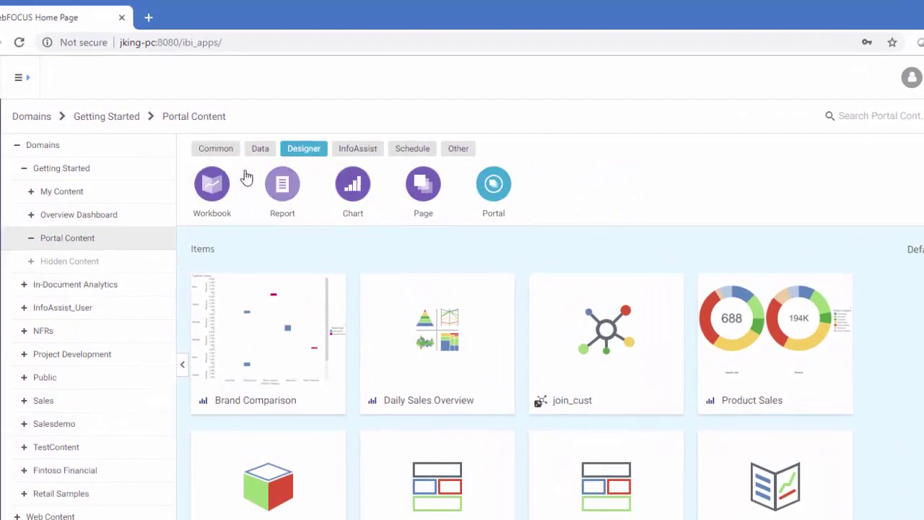
{"action": "left_click", "coordinate": [212, 184]}
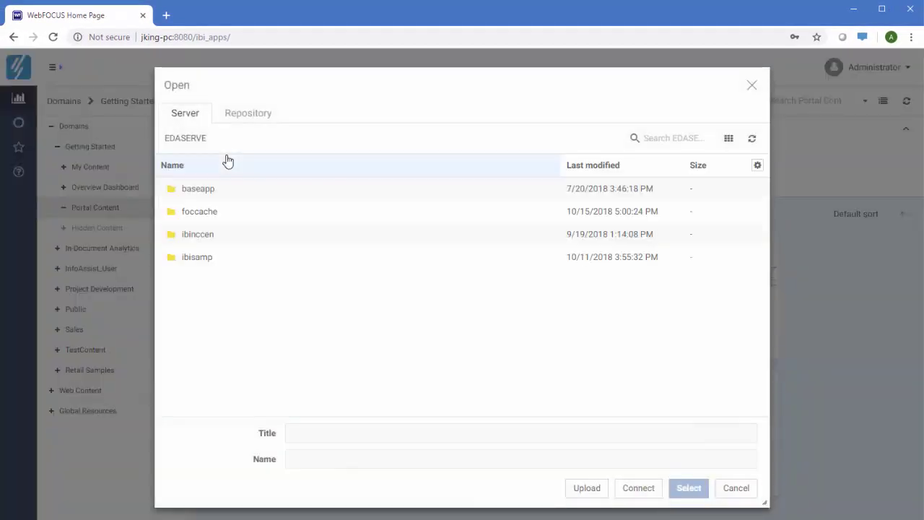
{"action": "double_click", "coordinate": [235, 256]}
{"action": "scroll", "coordinate": [237, 267], "scroll_direction": "down", "scroll_amount": 10}
{"action": "left_click", "coordinate": [249, 365]}
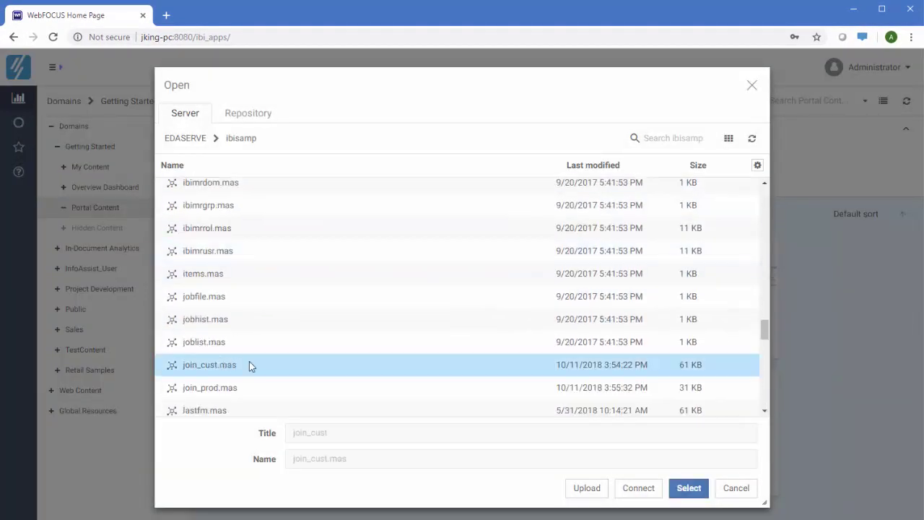
{"action": "left_click", "coordinate": [672, 482]}
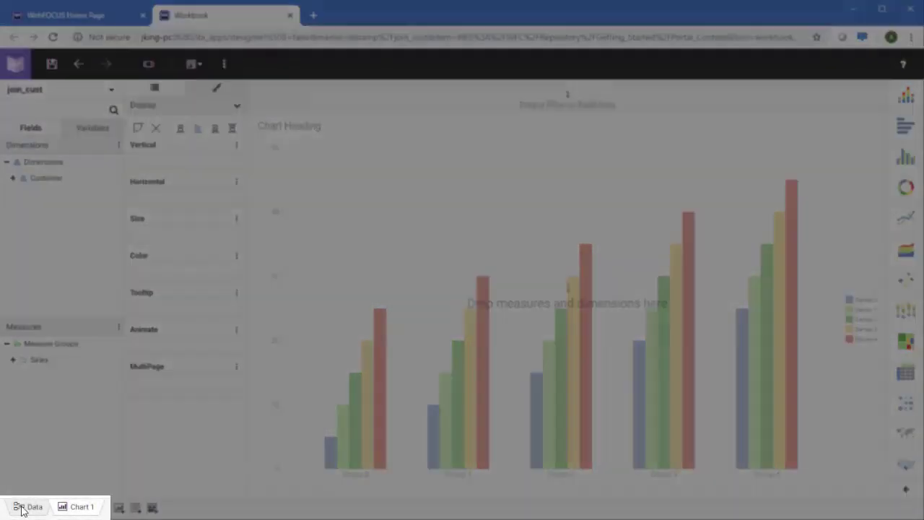
Step: Join join_prod to join_cust in the workbook's data view
{"action": "left_click", "coordinate": [24, 508]}
{"action": "scroll", "coordinate": [181, 155], "scroll_direction": "down", "scroll_amount": 10}
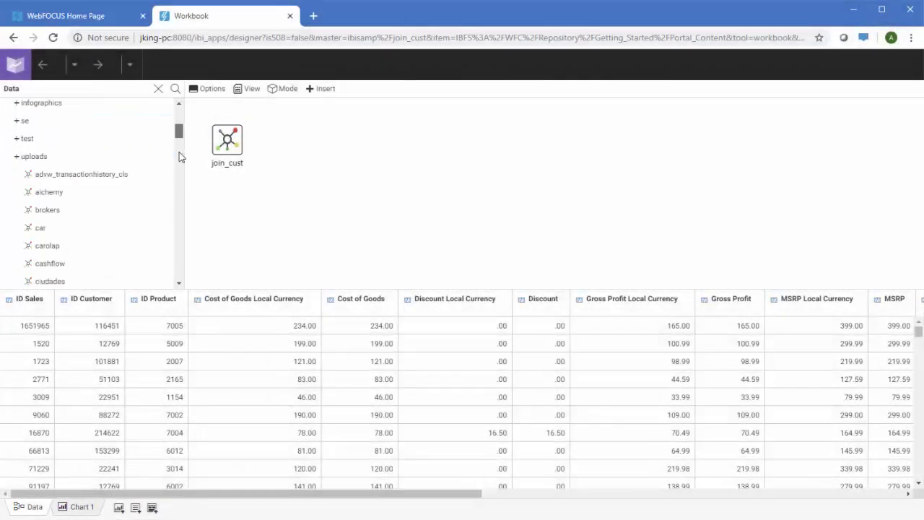
{"action": "left_click_drag", "start_coordinate": [72, 235], "coordinate": [228, 145]}
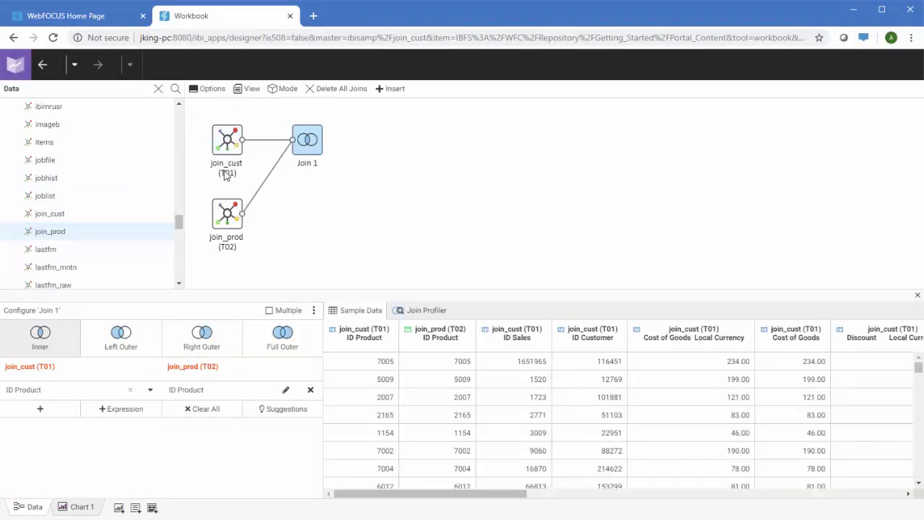
{"action": "left_click", "coordinate": [79, 509]}
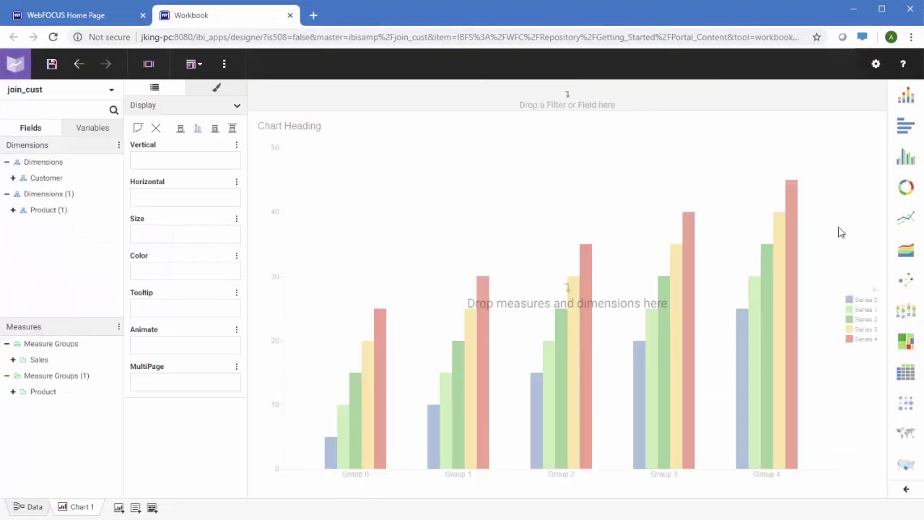
Step: Build the Chart 1 ring chart colored by Product Category
{"action": "left_click", "coordinate": [13, 209]}
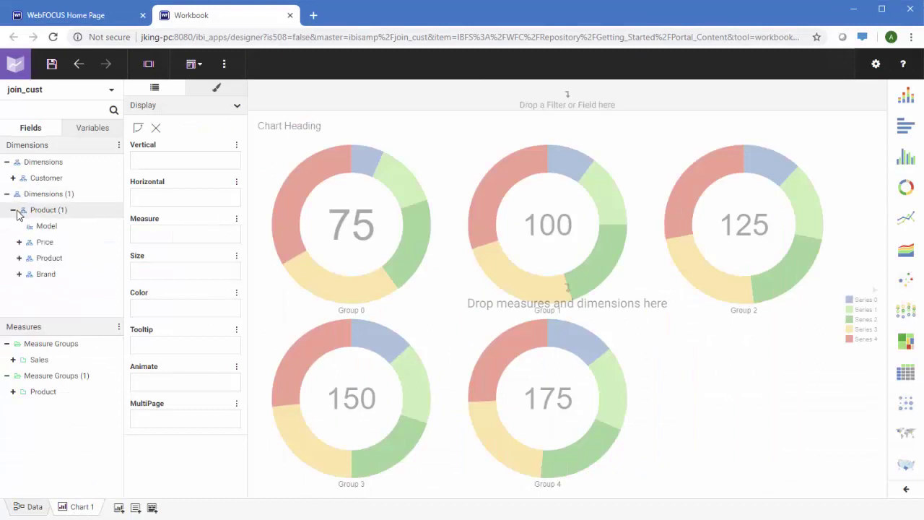
{"action": "left_click", "coordinate": [18, 258]}
{"action": "left_click_drag", "start_coordinate": [70, 274], "coordinate": [153, 315]}
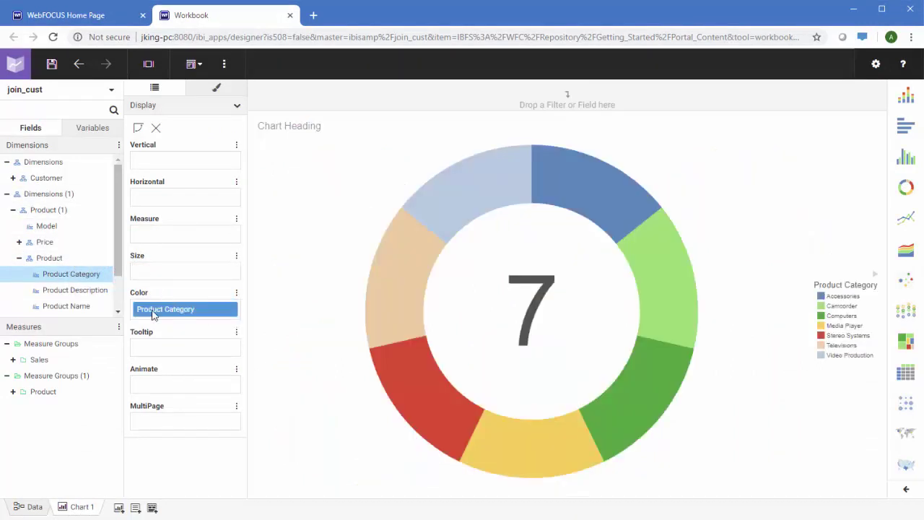
{"action": "left_click", "coordinate": [12, 360]}
{"action": "scroll", "coordinate": [58, 405], "scroll_direction": "down", "scroll_amount": 3}
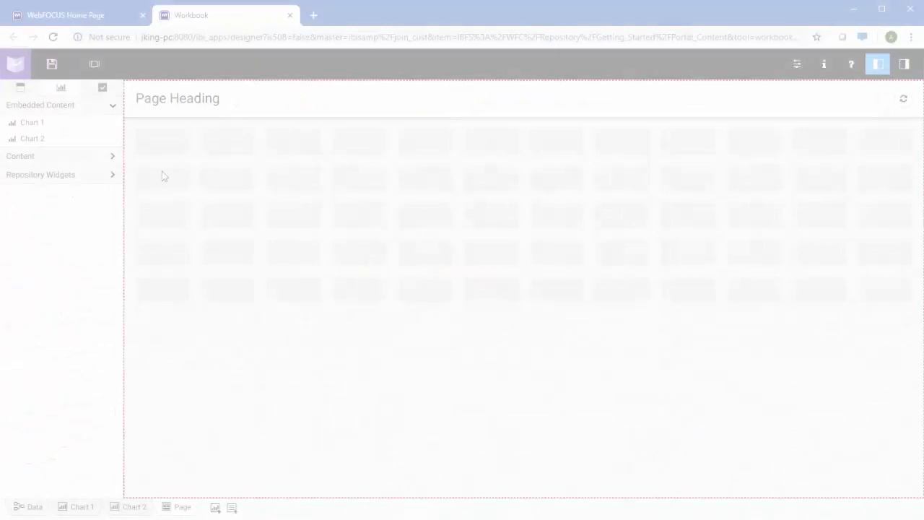
Step: Place Chart 1 and Chart 2 side by side on the page and enlarge both panels
{"action": "left_click_drag", "start_coordinate": [32, 122], "coordinate": [208, 204]}
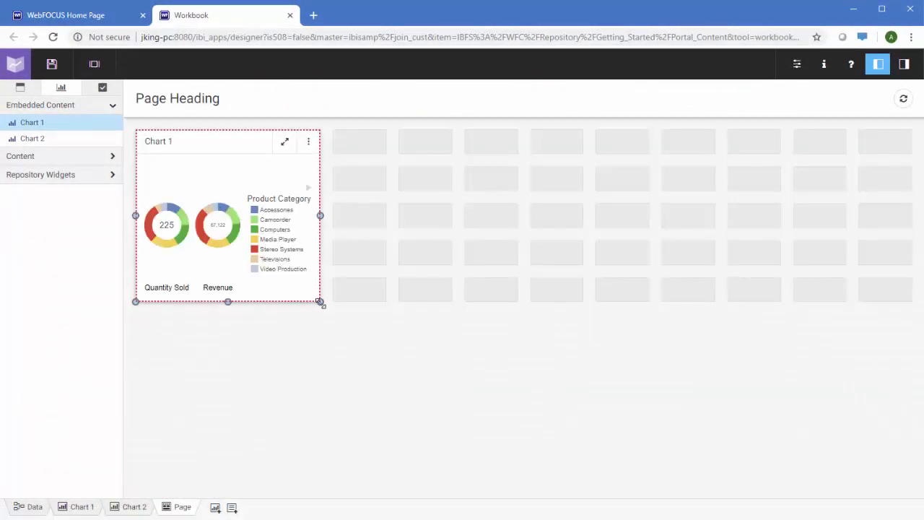
{"action": "left_click_drag", "start_coordinate": [319, 302], "coordinate": [474, 481]}
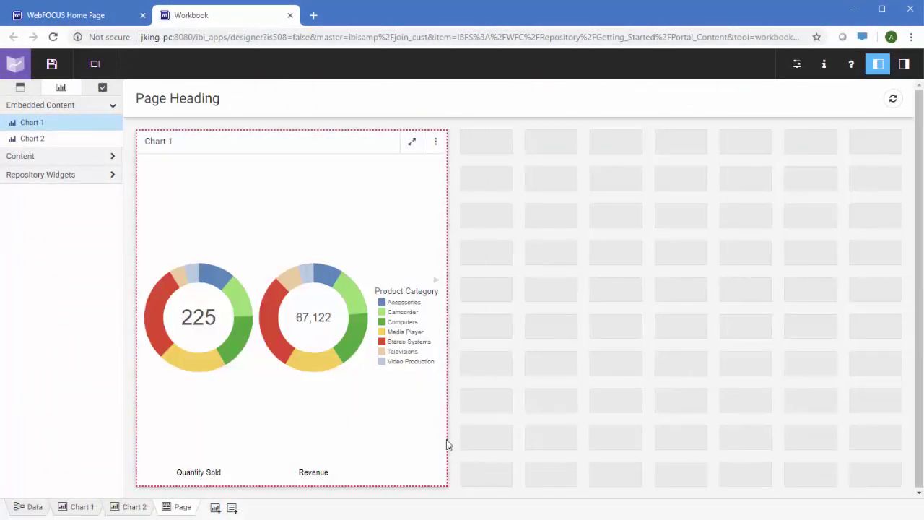
{"action": "left_click_drag", "start_coordinate": [27, 138], "coordinate": [493, 175]}
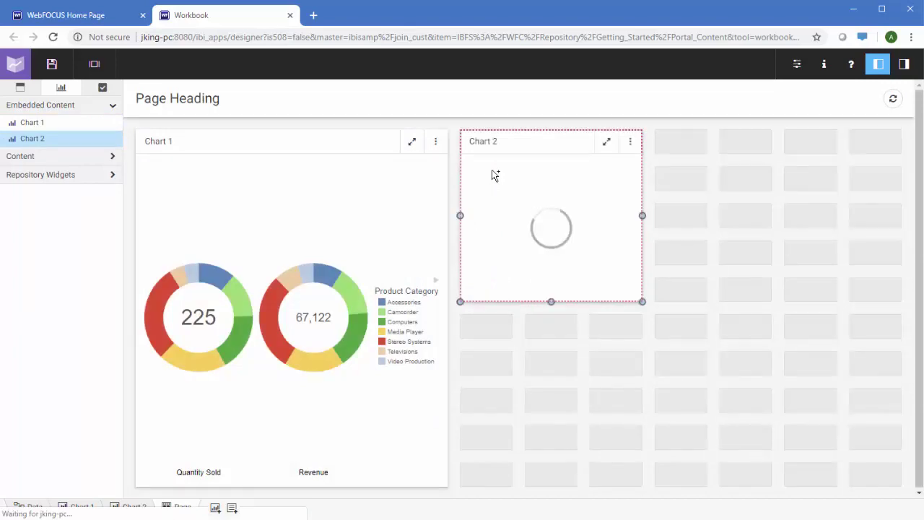
{"action": "left_click_drag", "start_coordinate": [638, 306], "coordinate": [880, 480]}
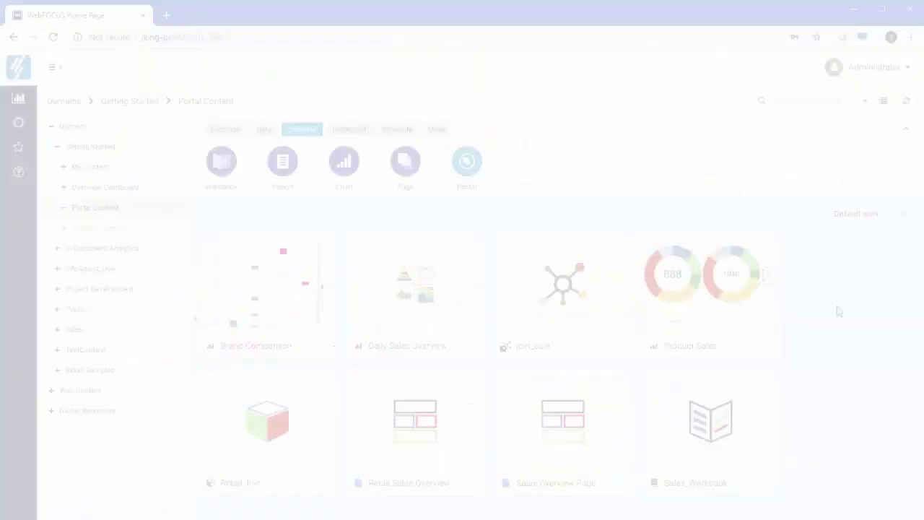
{"action": "left_click", "coordinate": [879, 68]}
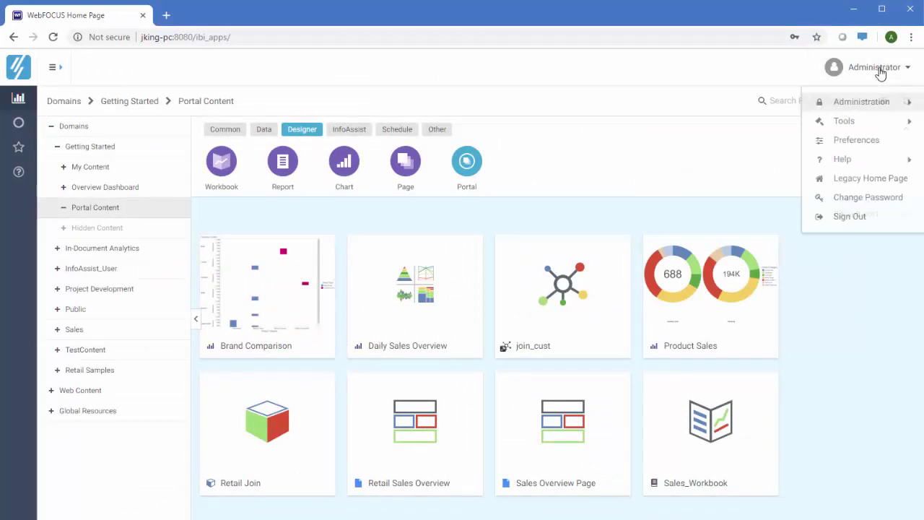
Step: In Security Center Roles, open the DomainAdvancedUser role for editing
{"action": "mouse_move", "coordinate": [830, 107]}
{"action": "left_click", "coordinate": [750, 110]}
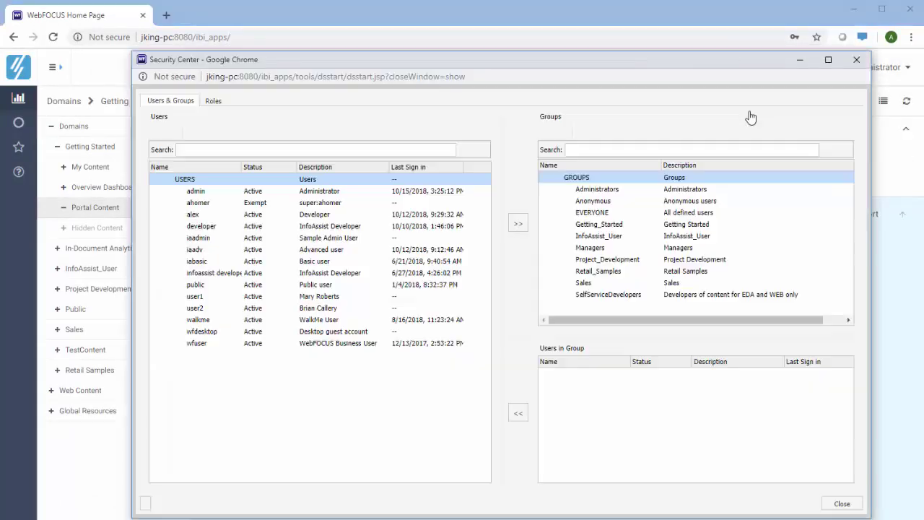
{"action": "left_click", "coordinate": [229, 100]}
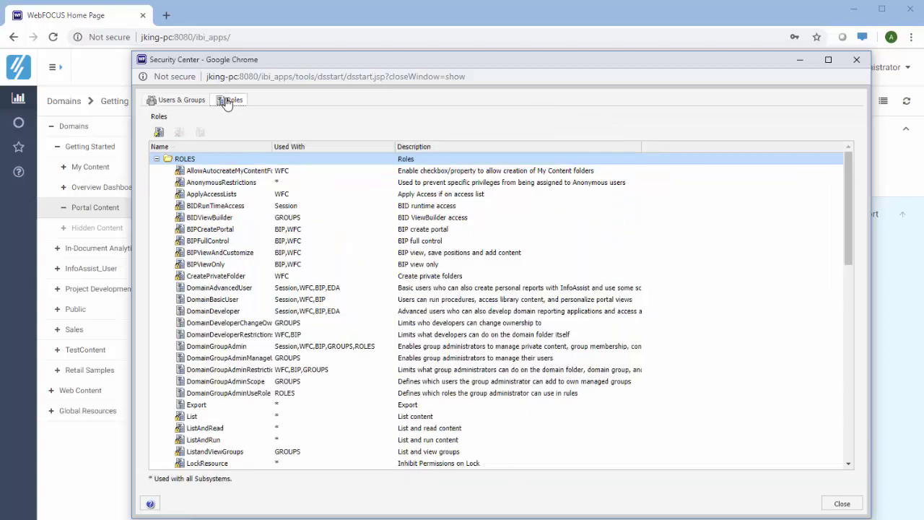
{"action": "left_click", "coordinate": [252, 290]}
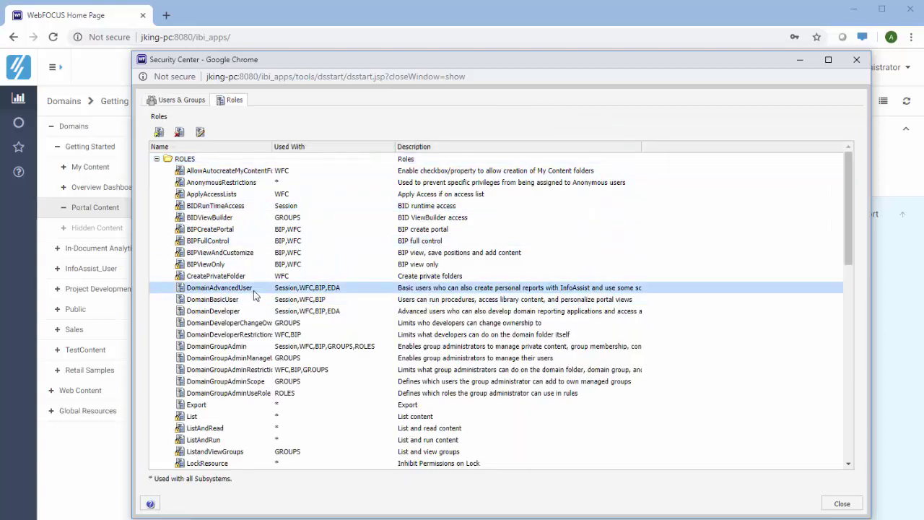
{"action": "right_click", "coordinate": [253, 294]}
{"action": "left_click", "coordinate": [273, 308]}
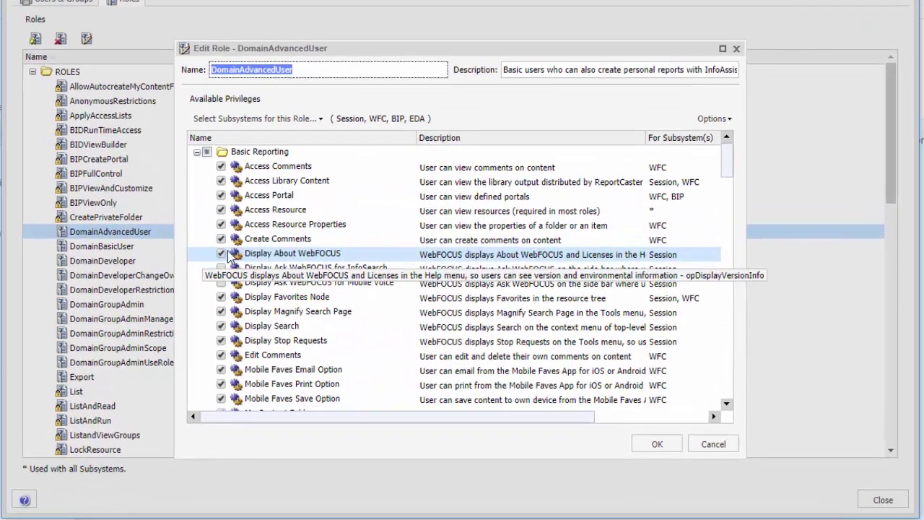
Step: Uncheck Designer Content from Metadata, save the role, and close Security Center
{"action": "left_click_drag", "start_coordinate": [732, 162], "coordinate": [733, 191]}
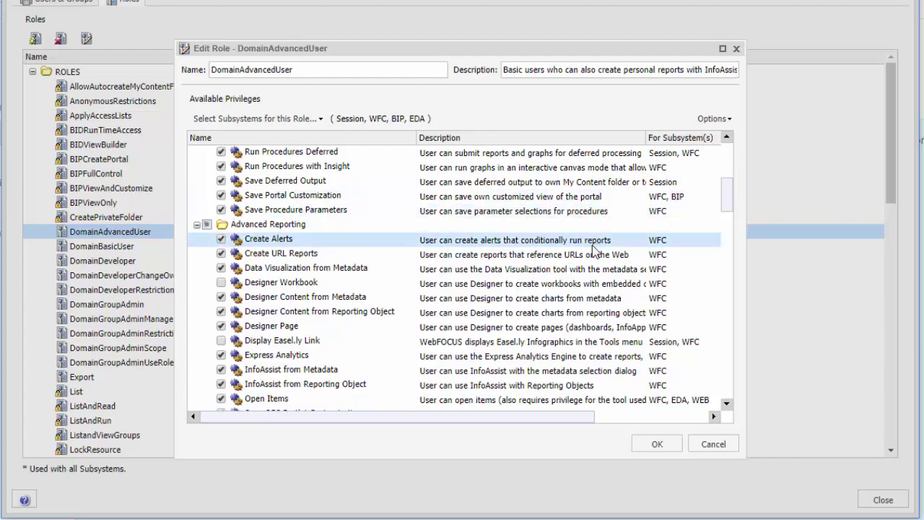
{"action": "left_click", "coordinate": [221, 297]}
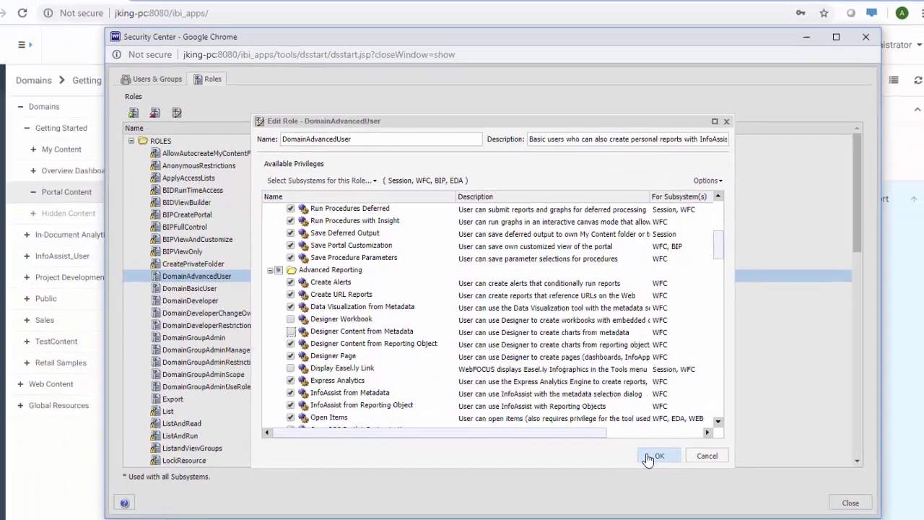
{"action": "left_click", "coordinate": [657, 444]}
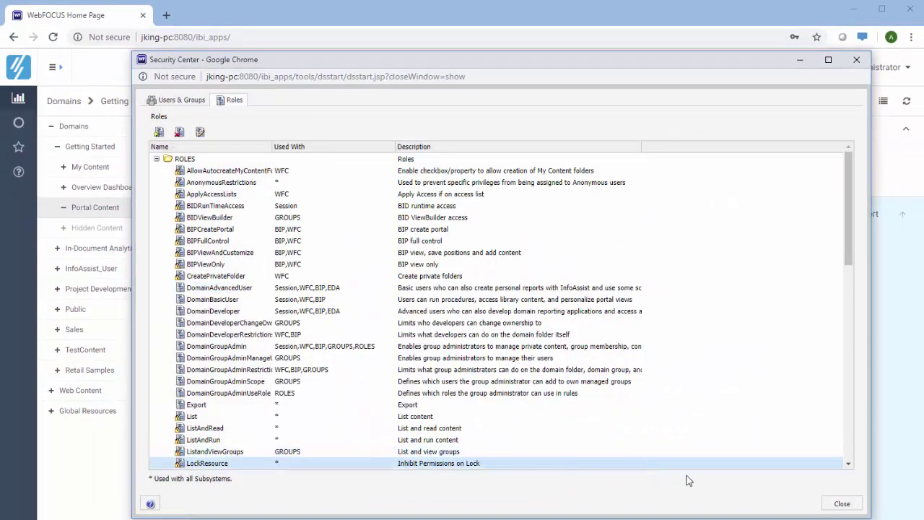
{"action": "left_click", "coordinate": [842, 503]}
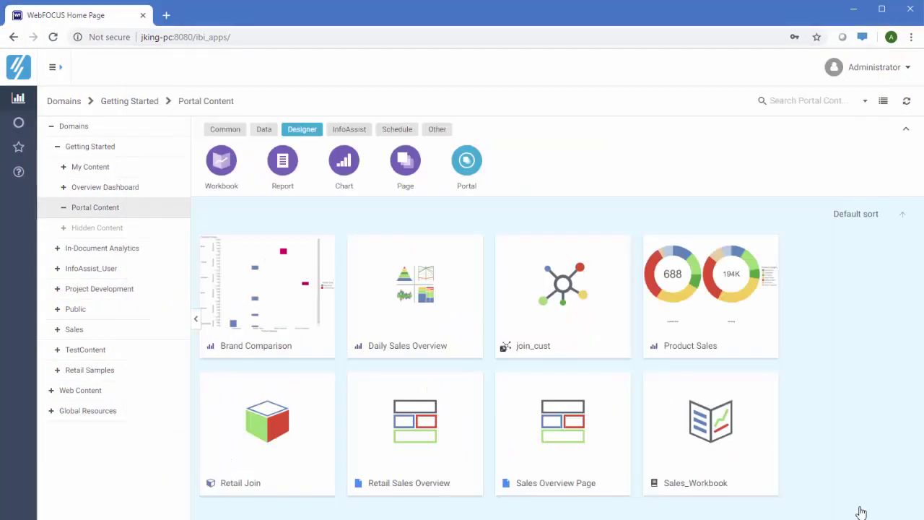